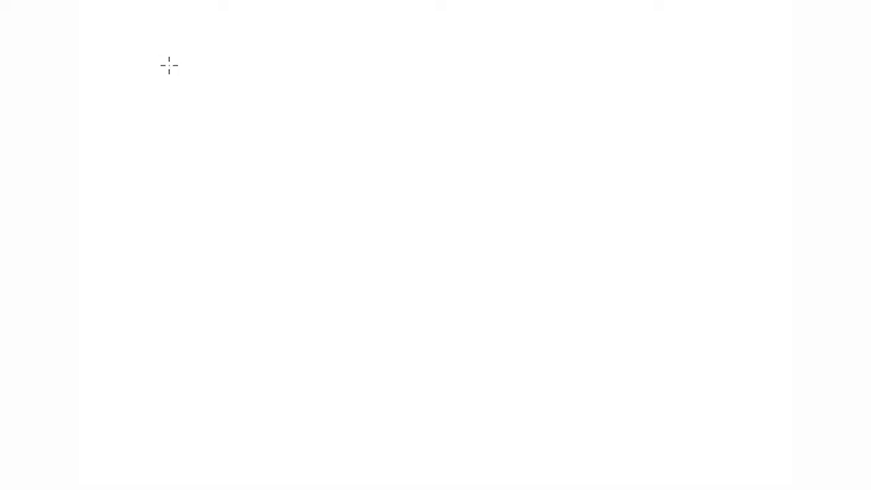
- Place and rotate the first two badge quarters side by side at the top
left_click_drag(143, 45, 275, 172)
mouse_move(278, 139)
left_mouse_down()
mouse_move(275, 12)
mouse_move(399, 159)
left_mouse_up()
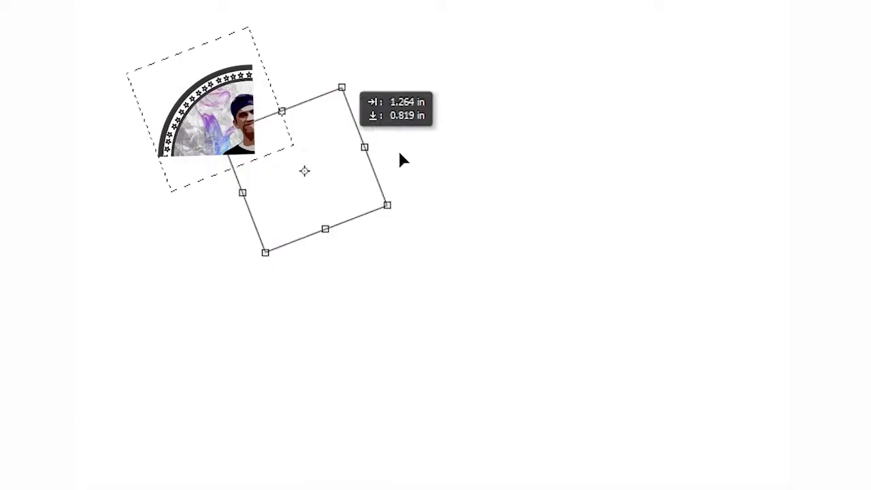
key("Return")
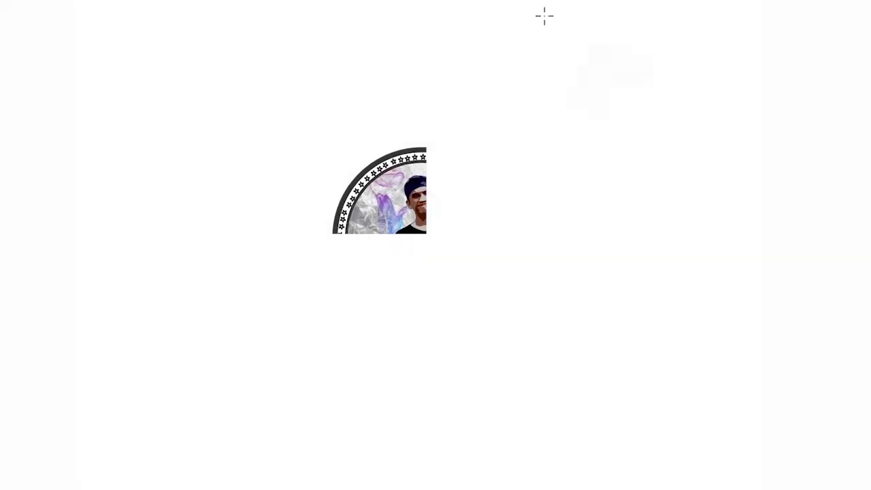
left_click_drag(545, 16, 655, 136)
mouse_move(697, 25)
left_mouse_down()
mouse_move(680, 97)
mouse_move(504, 220)
left_mouse_up()
key("Return")
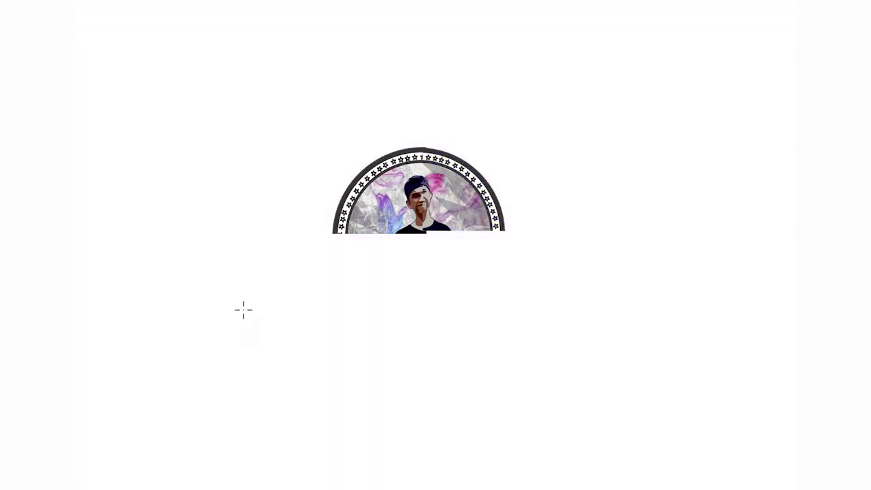
- Place and rotate the lower-left and lower-right quarters to close the circle
mouse_move(243, 309)
left_mouse_down()
mouse_move(390, 412)
mouse_move(381, 422)
left_mouse_up()
mouse_move(402, 309)
left_mouse_down()
mouse_move(282, 245)
mouse_move(259, 301)
mouse_move(363, 199)
left_mouse_up()
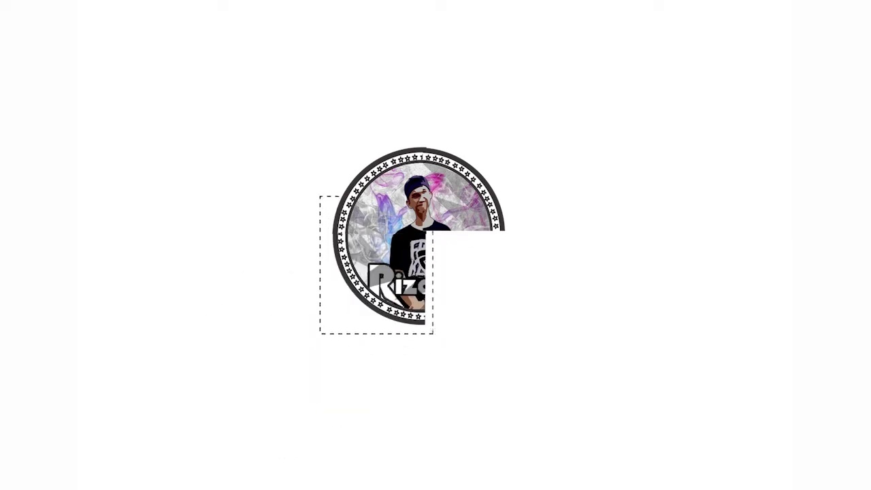
key("Return")
left_click_drag(774, 223, 603, 362)
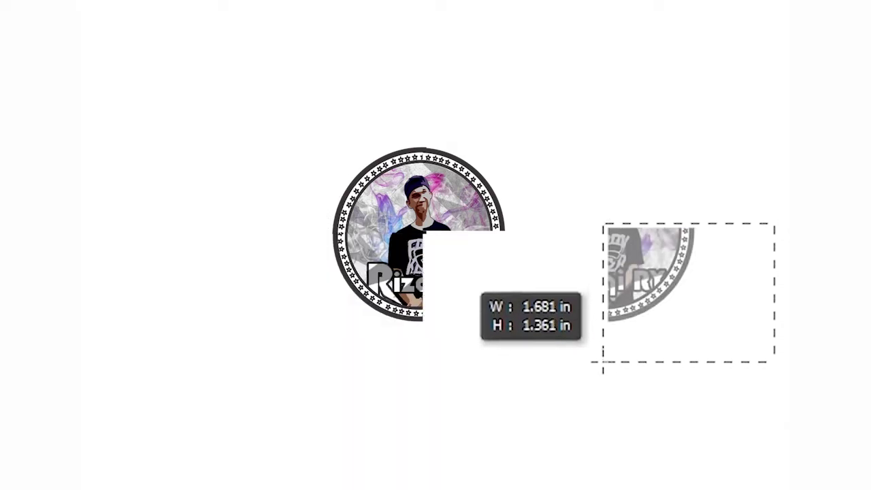
left_click_drag(688, 294, 496, 297)
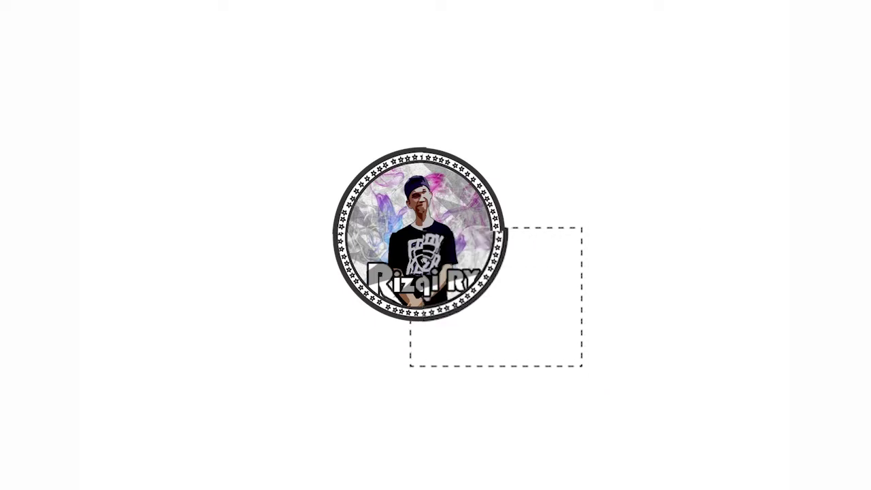
key("Return")
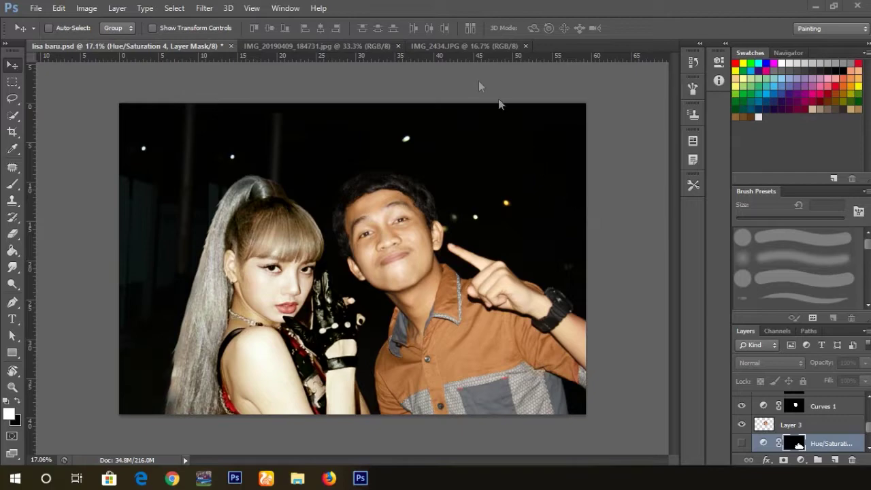
- Zoom in and out over the woman's photo IMG_20190409_184731.jpg
left_click(338, 44)
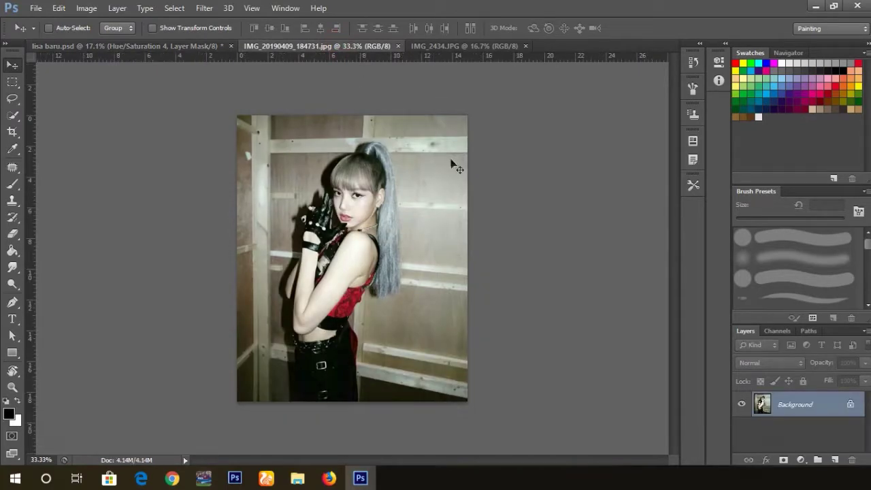
scroll(403, 211, "up", 2)
scroll(404, 211, "down", 1)
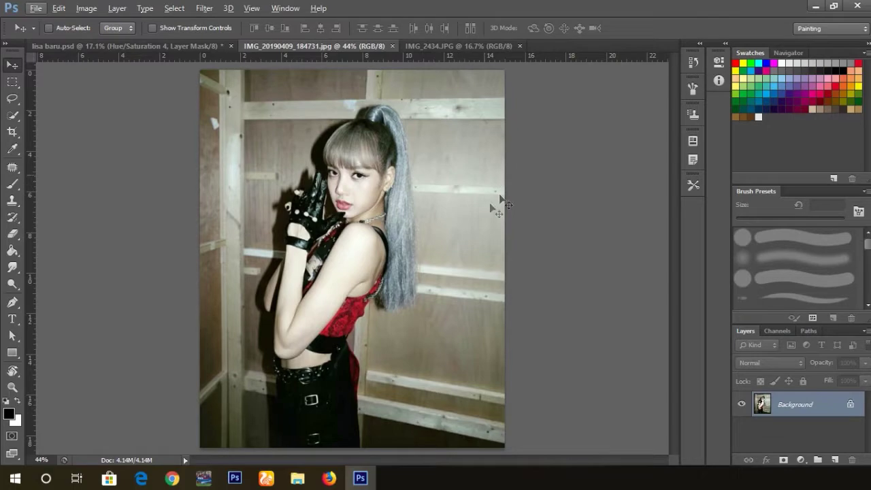
- Switch to the IMG_2434.JPG night photo and zoom around it
left_click(463, 46)
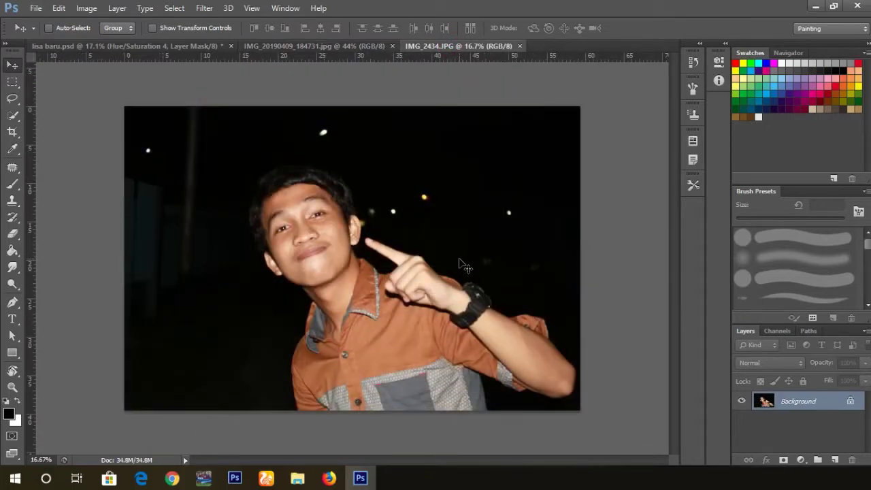
scroll(459, 264, "up", 1)
scroll(459, 264, "down", 1)
scroll(460, 263, "up", 1)
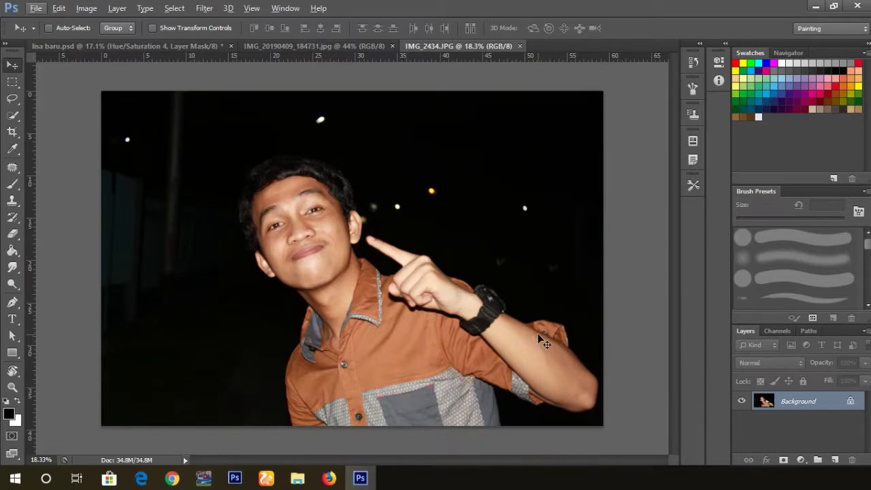
- Duplicate the Background into Layer 1 and nudge the copy rightward
key("ctrl+j")
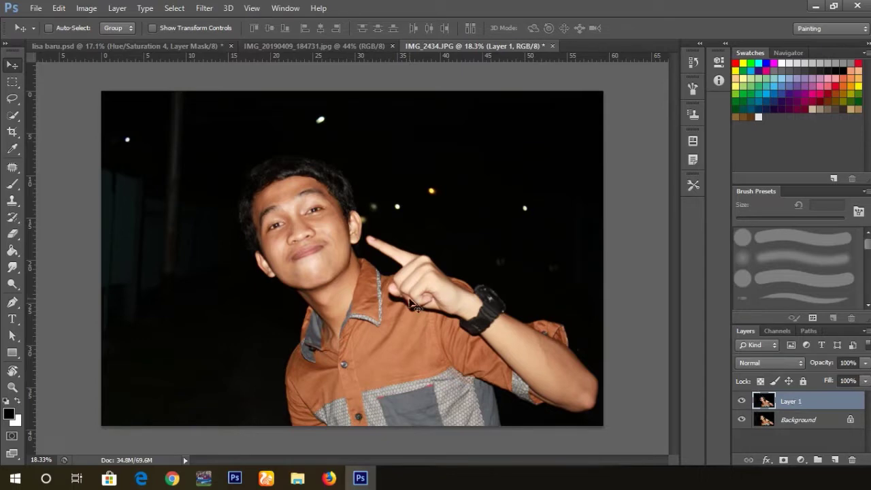
left_click_drag(412, 304, 475, 305)
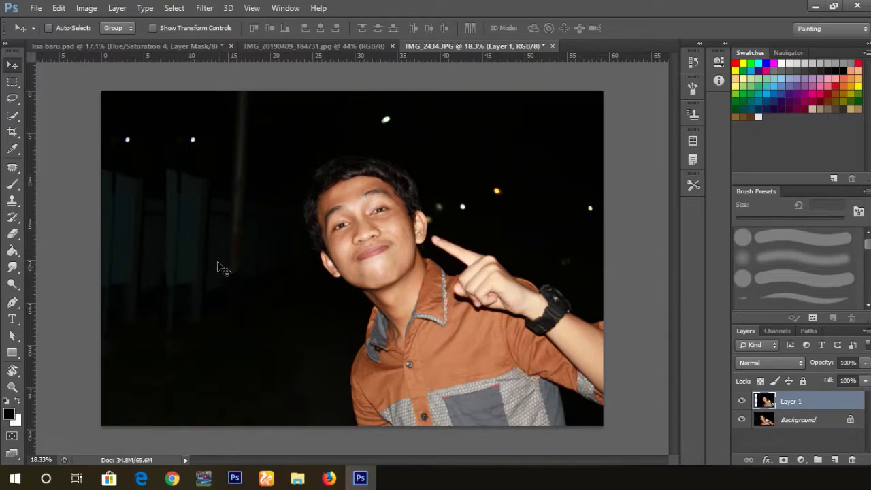
left_click_drag(497, 318, 500, 319)
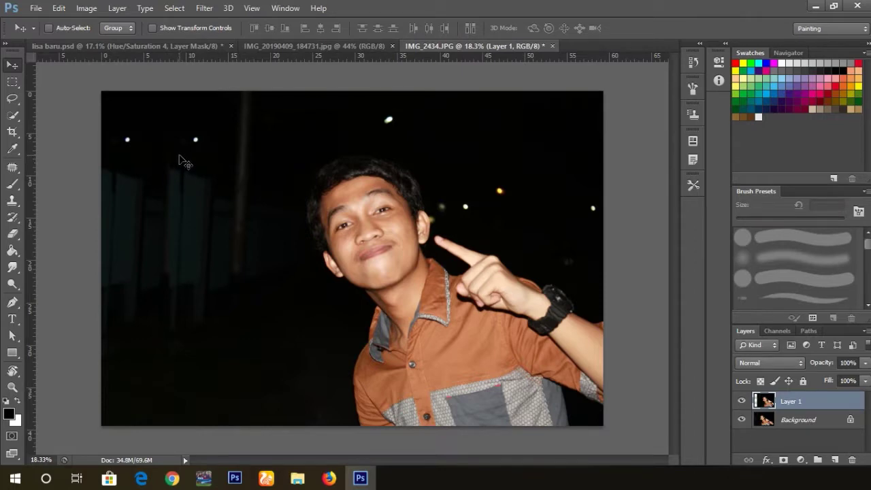
key("e")
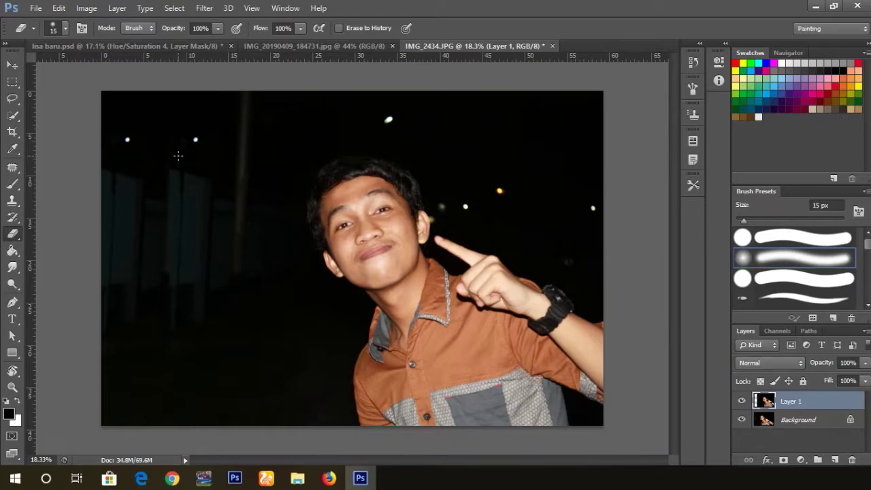
- Erase Layer 1's dark left side with an 800 px, 0% hardness eraser
key("bracketright")
key("bracketright")
key("bracketright")
key("bracketright")
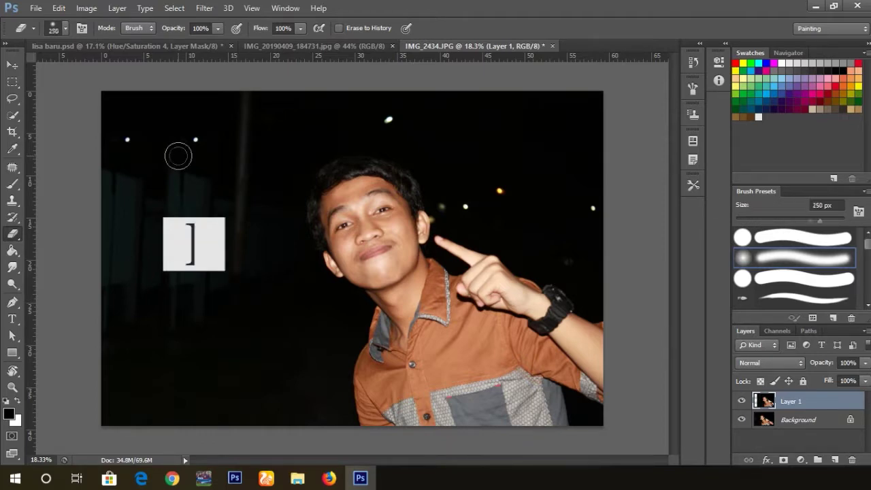
key("bracketright")
key("bracketright")
key("bracketright")
right_click(179, 156)
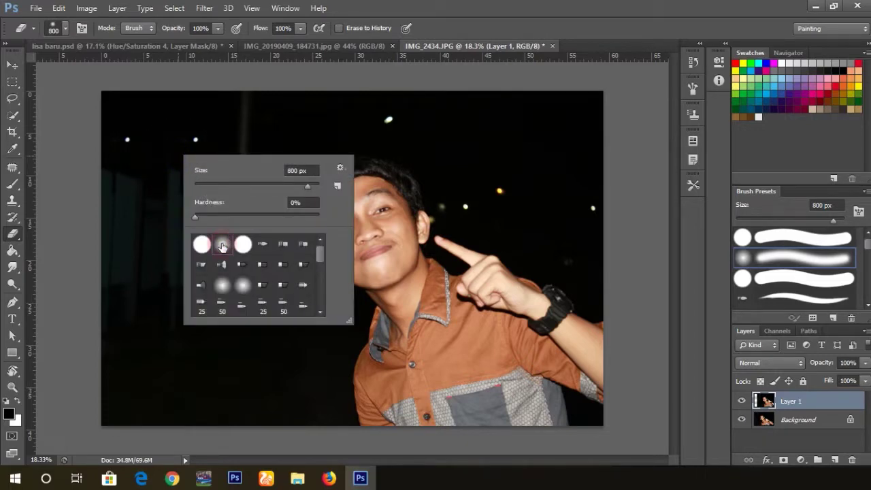
key("Return")
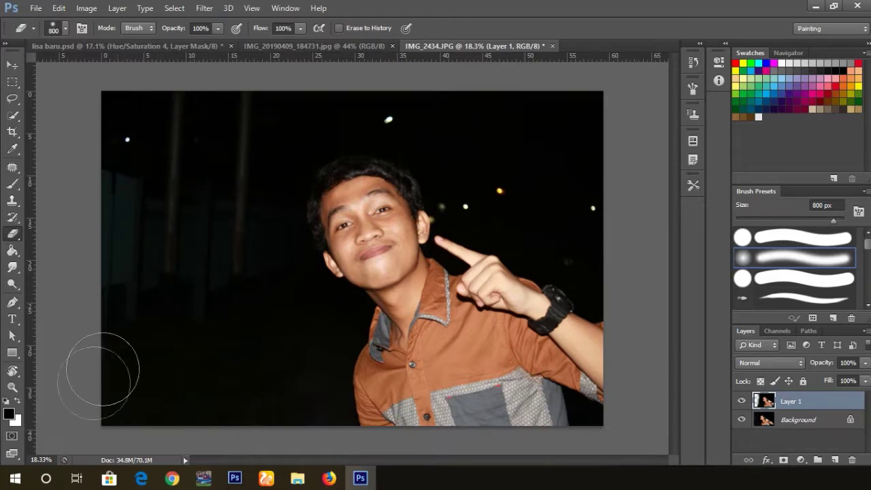
left_click(157, 372)
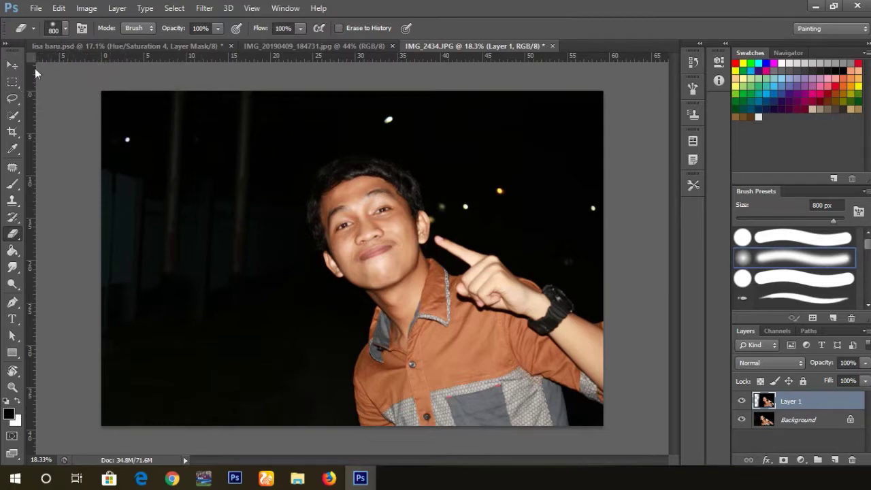
left_click(14, 66)
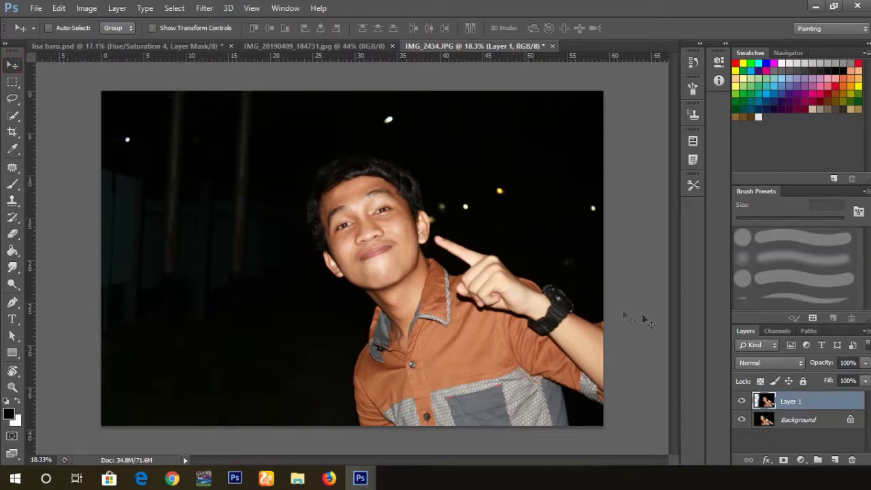
- In IMG_20190409_184731.jpg, Quick-Select the woman's hair, face and arm with an enlarged brush
left_click(320, 48)
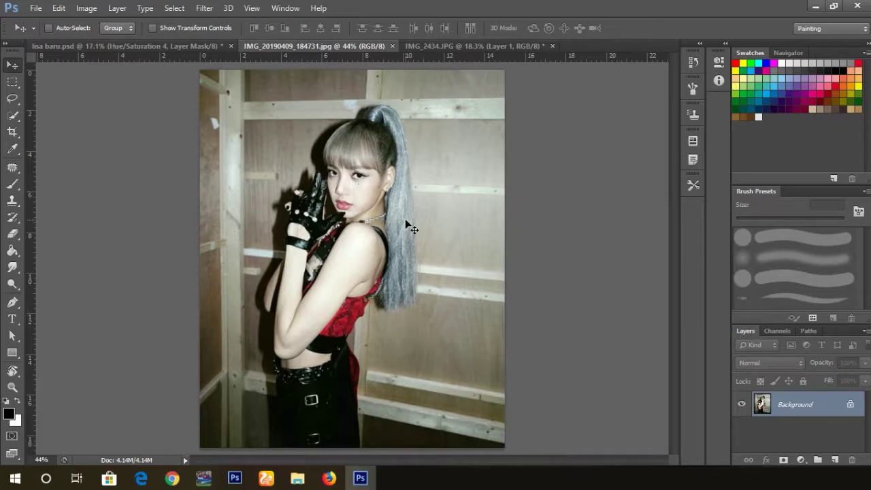
key("w")
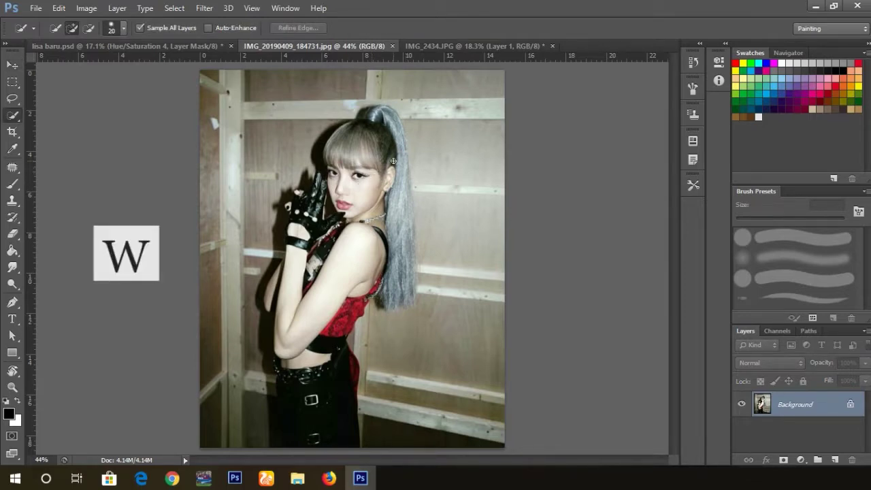
right_click(11, 117)
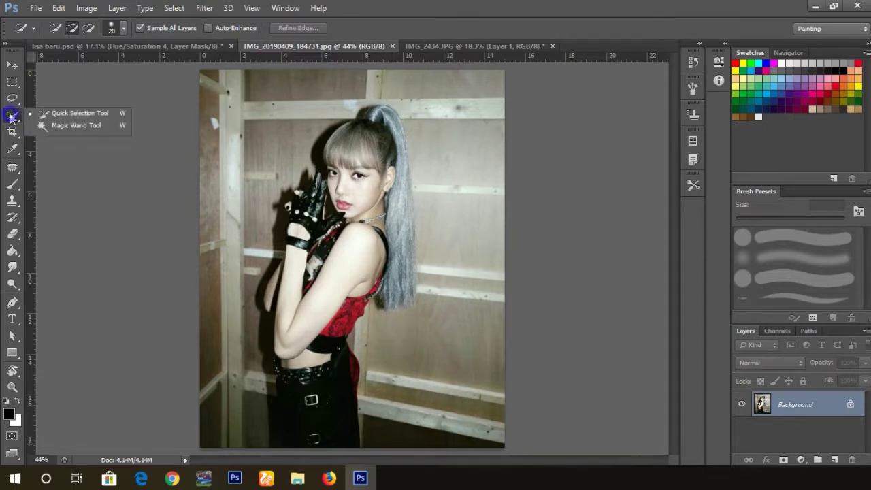
left_click(73, 117)
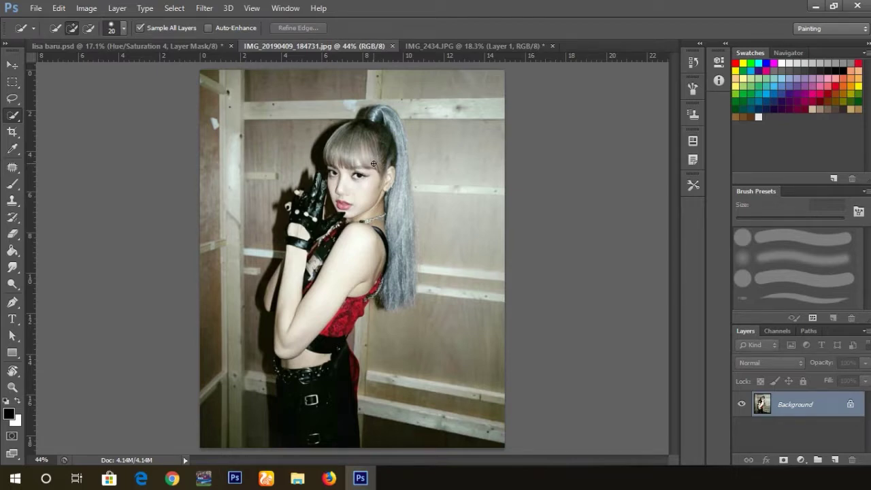
key("bracketright")
key("bracketright")
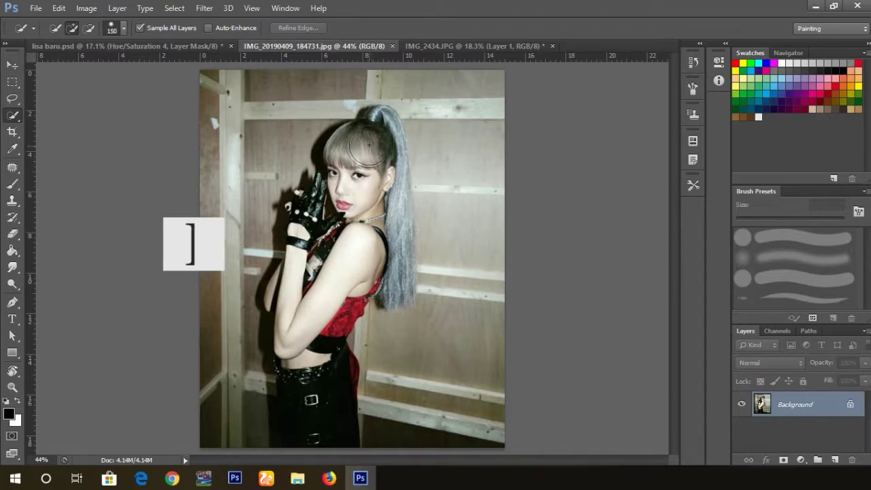
key("bracketright")
mouse_move(368, 145)
left_mouse_down()
mouse_move(317, 248)
mouse_move(320, 208)
mouse_move(344, 198)
mouse_move(386, 134)
mouse_move(394, 245)
mouse_move(381, 320)
mouse_move(331, 415)
left_mouse_up()
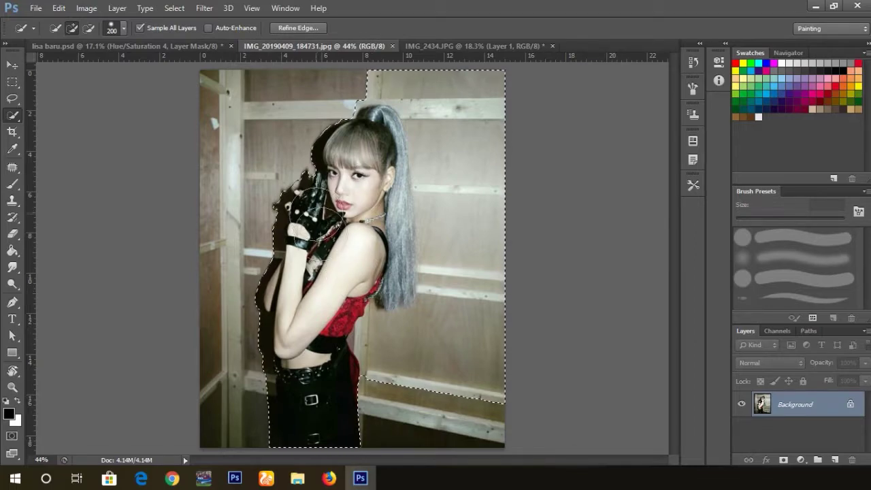
- Drag the selected woman onto the IMG_2434.JPG canvas as Layer 2
left_click(12, 65)
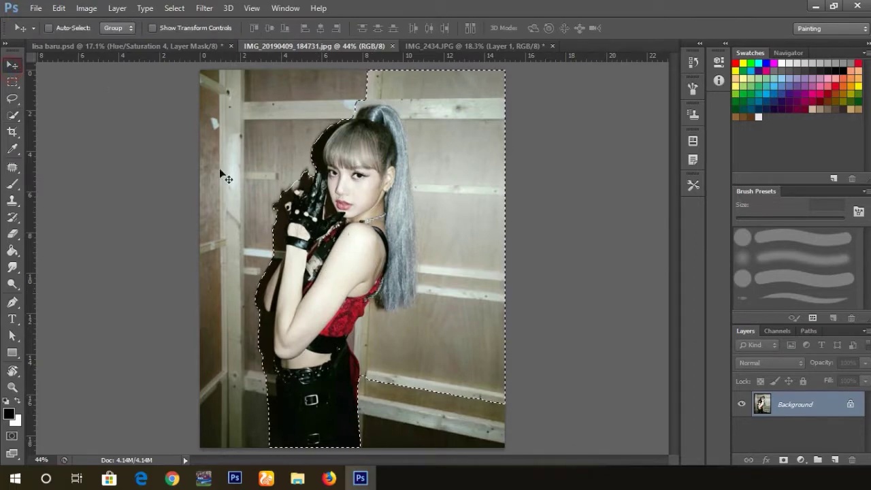
left_click_drag(310, 260, 434, 34)
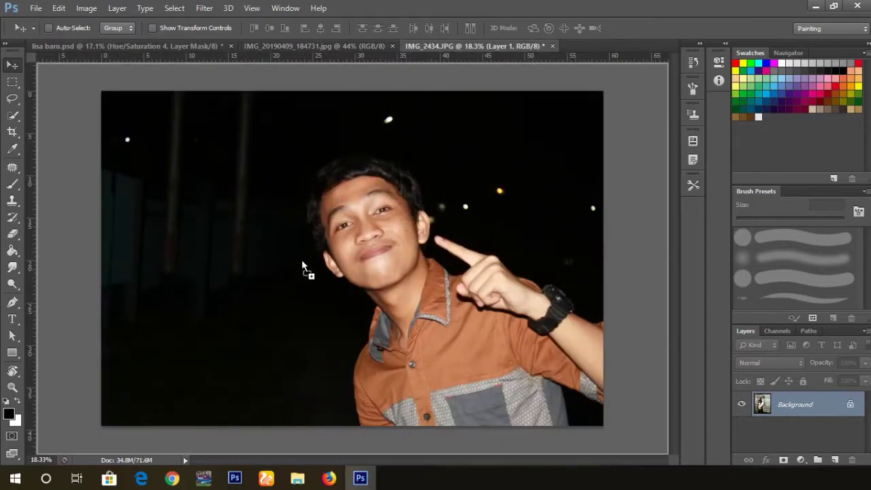
left_click_drag(435, 46, 272, 326)
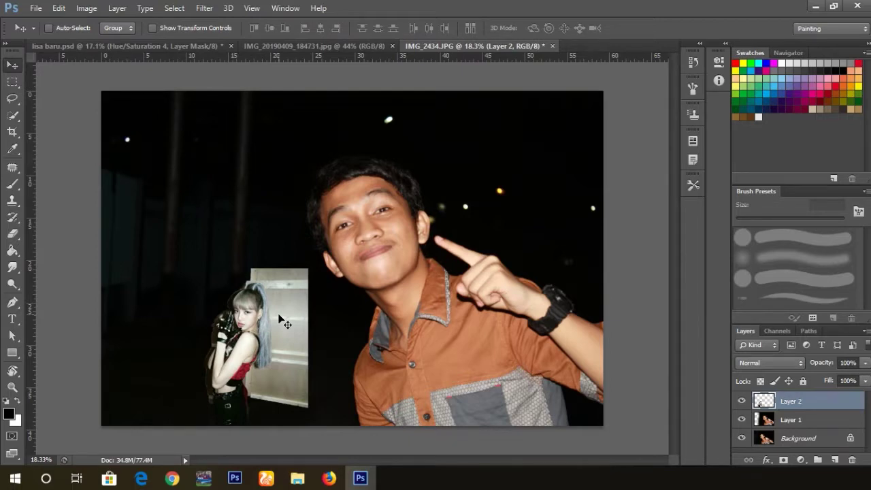
- Scale Layer 2 proportionally to about 270% and position it against the left edge
key("ctrl+t")
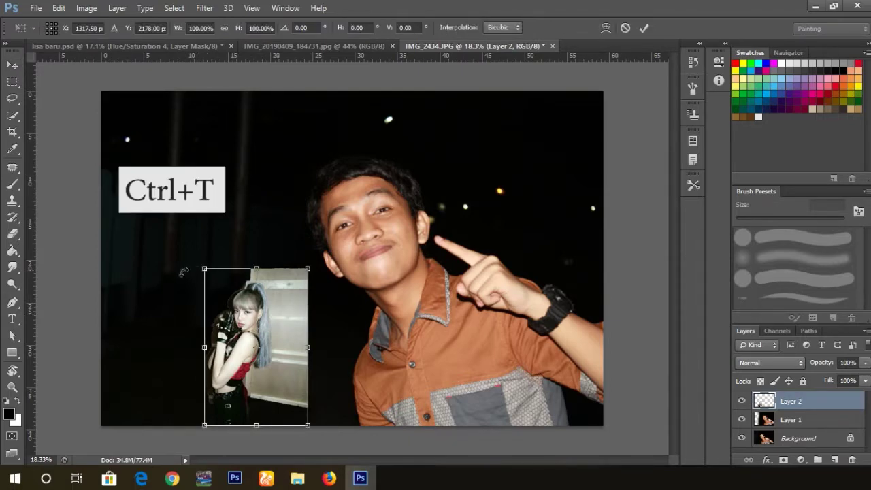
key("shift")
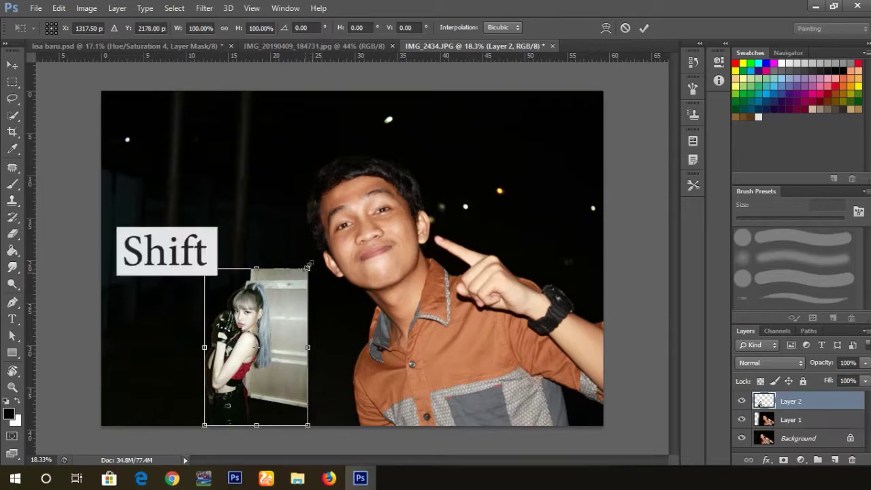
mouse_move(308, 266)
left_mouse_down()
mouse_move(536, 144)
mouse_move(441, 91)
left_mouse_up()
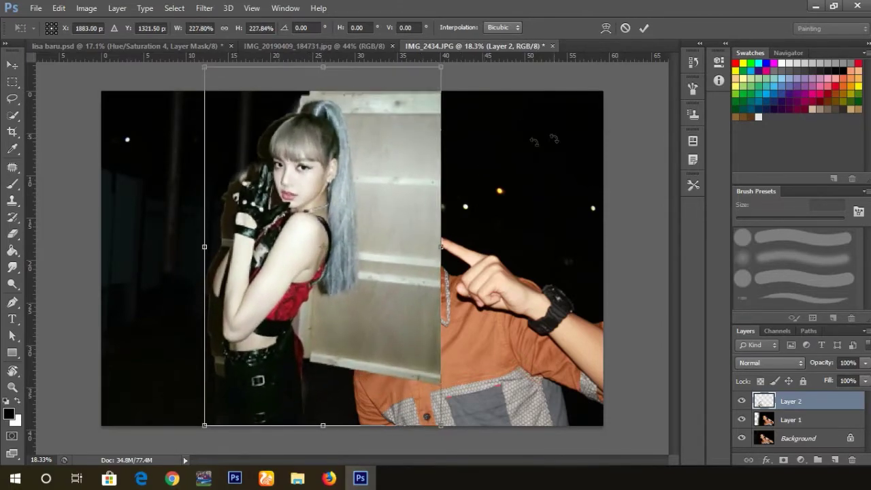
left_click_drag(361, 200, 277, 258)
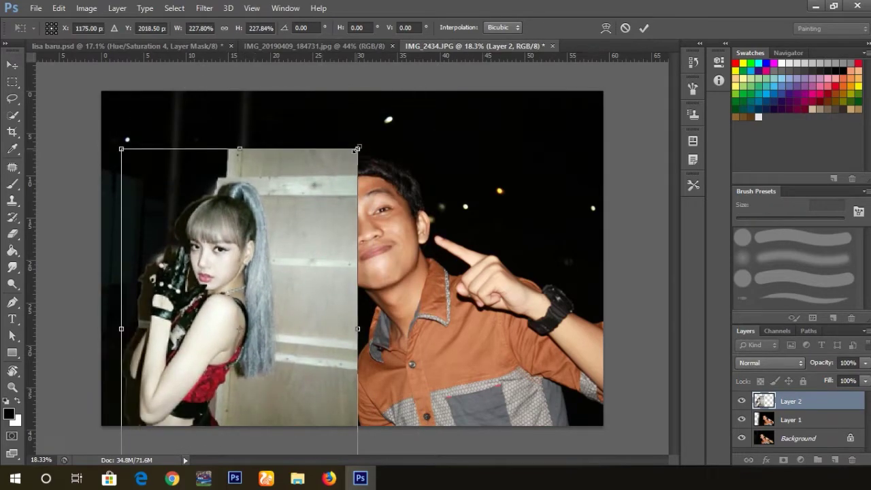
left_click_drag(357, 149, 402, 81)
mouse_move(302, 179)
left_mouse_down()
mouse_move(297, 224)
mouse_move(306, 217)
left_mouse_up()
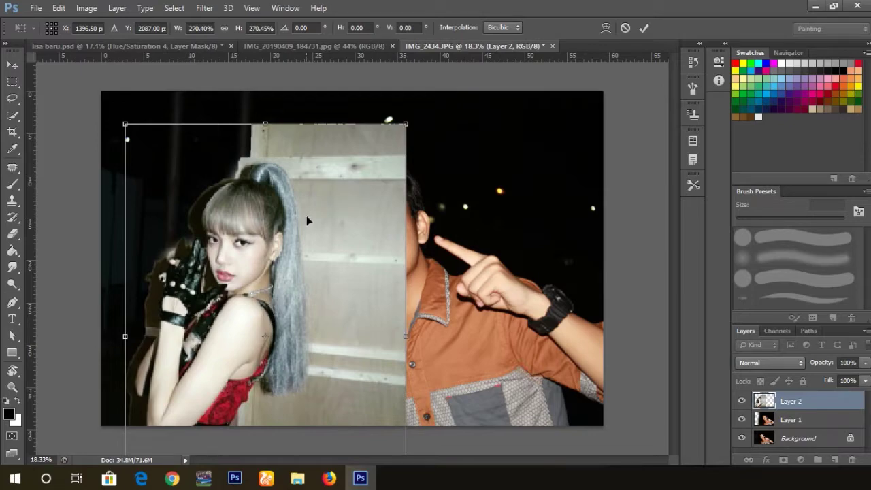
mouse_move(278, 180)
left_mouse_down()
mouse_move(288, 175)
mouse_move(283, 230)
left_mouse_up()
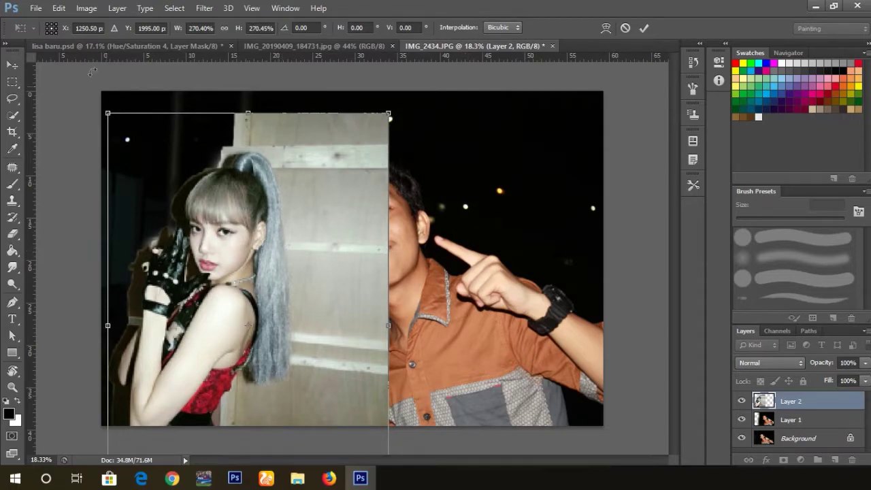
left_click(60, 8)
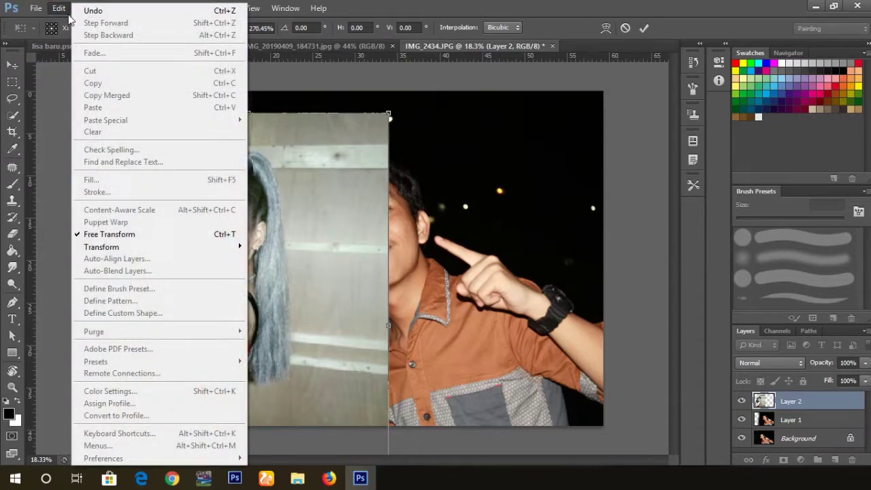
mouse_move(103, 246)
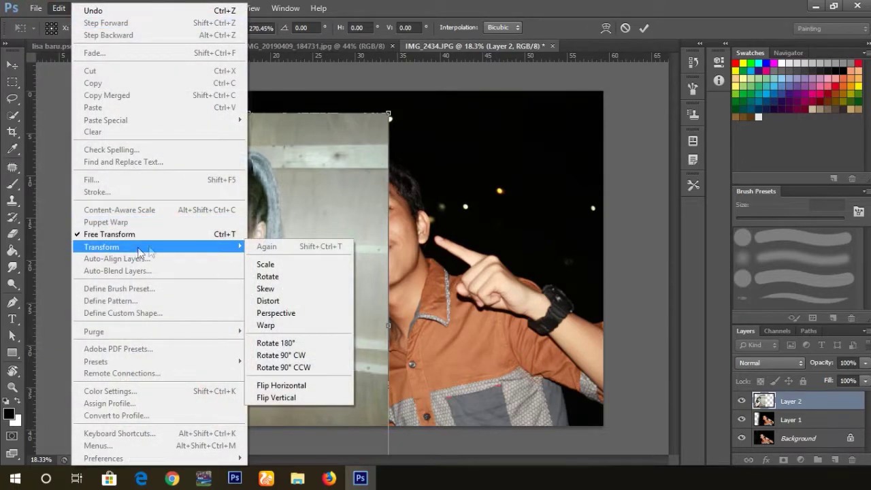
- Flip Layer 2 horizontally and enlarge the mirrored woman further
left_click(306, 386)
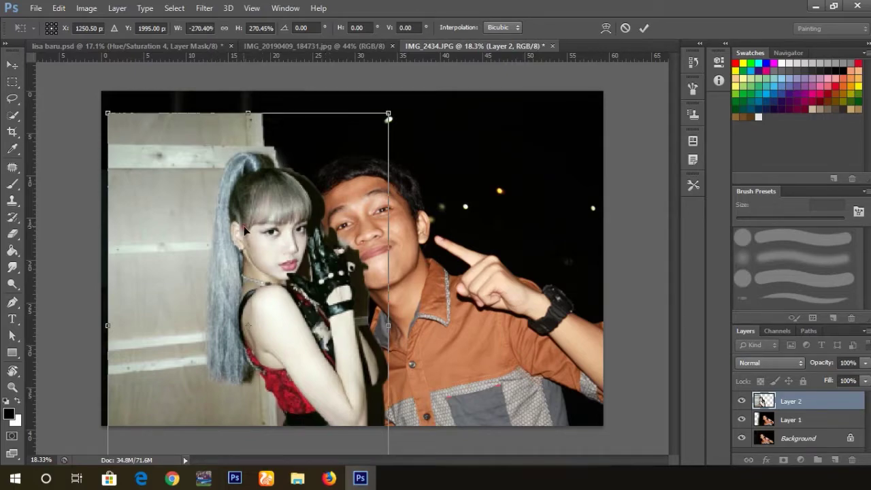
left_click_drag(247, 230, 200, 236)
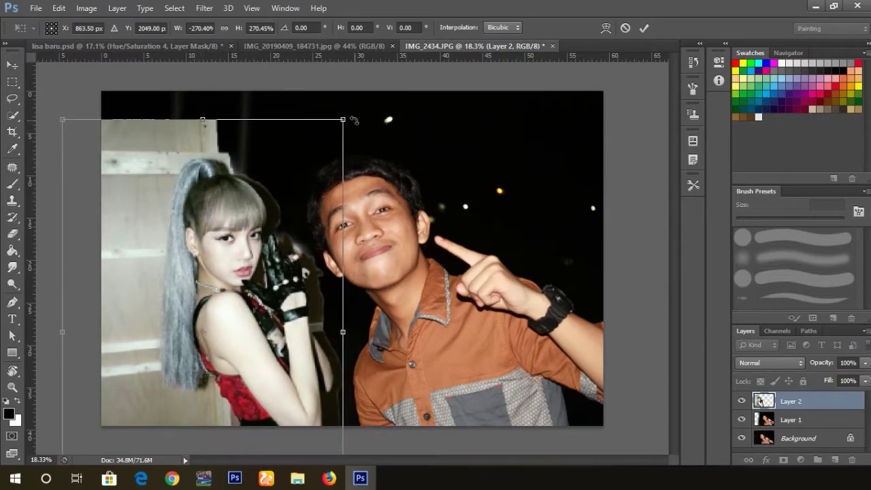
left_click_drag(343, 119, 366, 93)
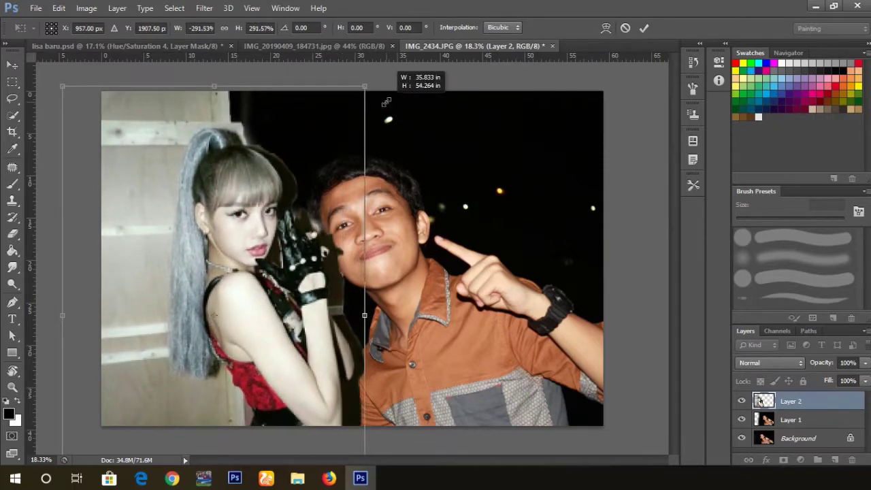
left_click_drag(234, 206, 228, 234)
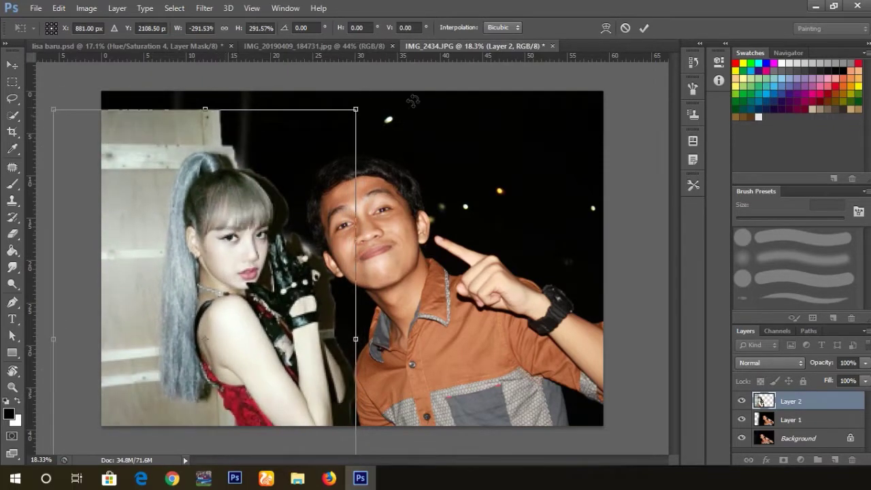
left_click_drag(361, 107, 370, 96)
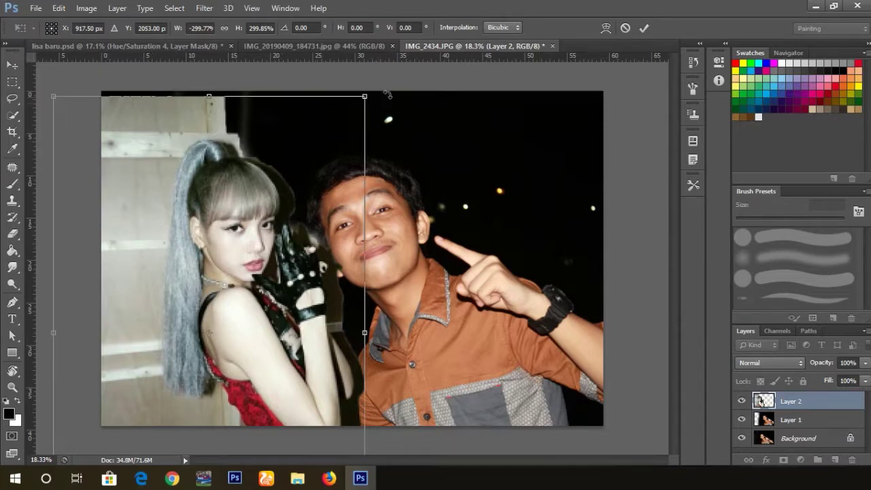
- Tilt the woman about 9.46°, shift her left, scale to about 328%, and commit
left_click_drag(387, 92, 414, 122)
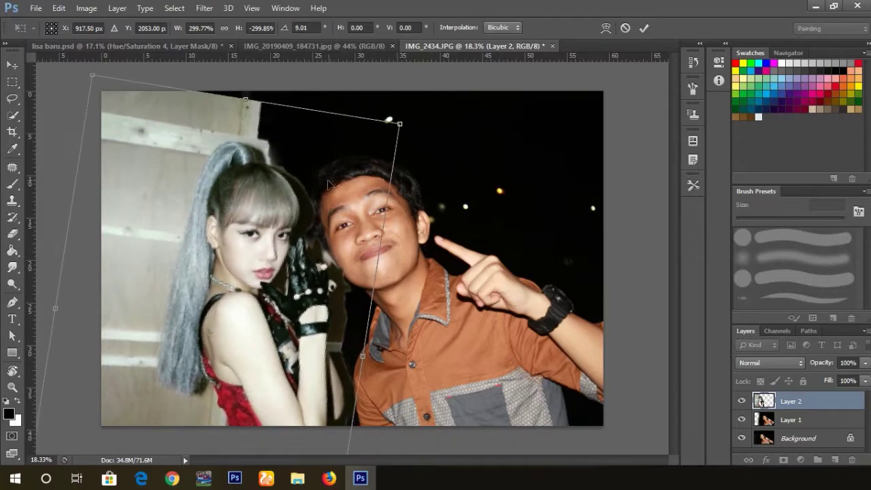
mouse_move(321, 178)
left_mouse_down()
mouse_move(294, 188)
mouse_move(305, 200)
left_mouse_up()
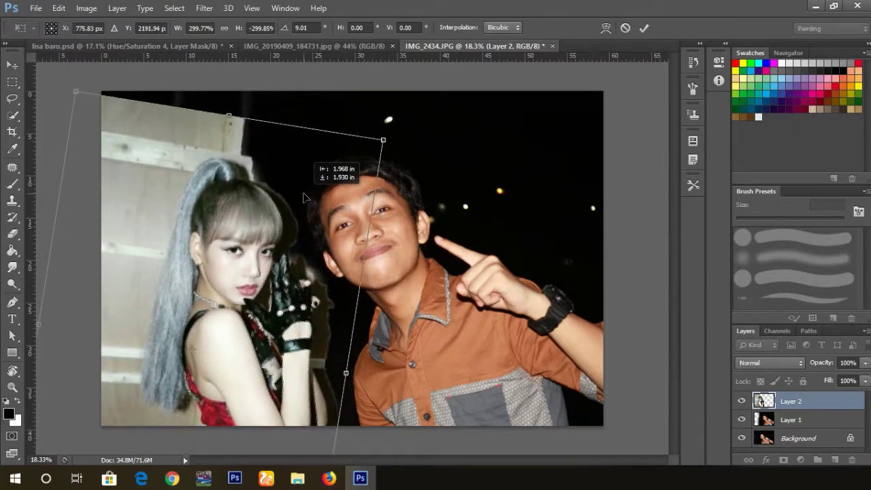
left_click_drag(231, 242, 225, 242)
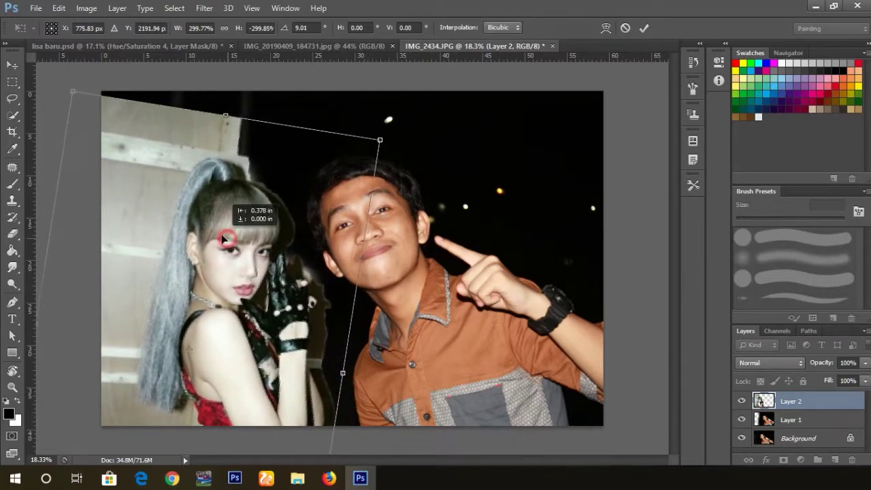
left_click_drag(382, 138, 328, 176)
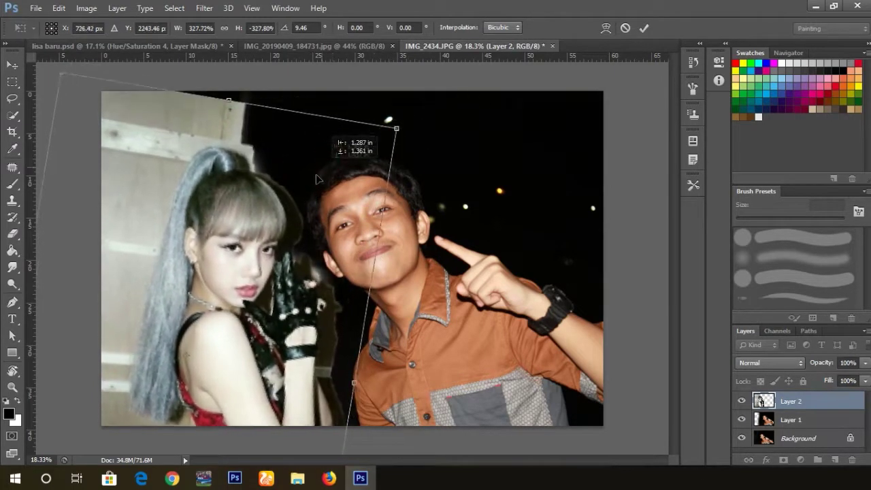
key("Return")
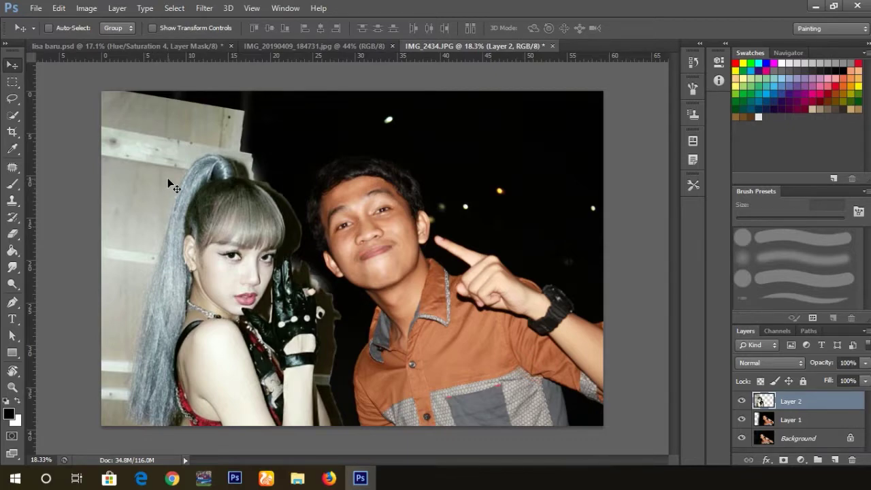
- Softly erase the leftover wall along the woman's left edge with a soft round eraser
key("e")
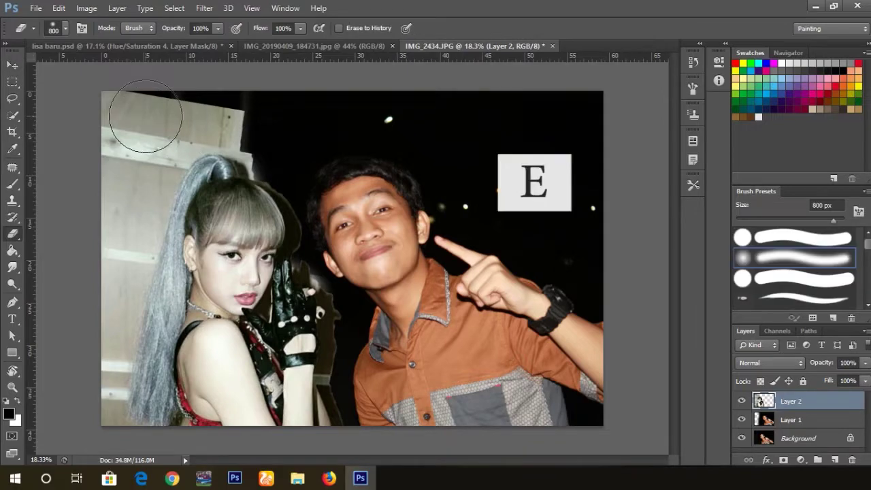
right_click(145, 117)
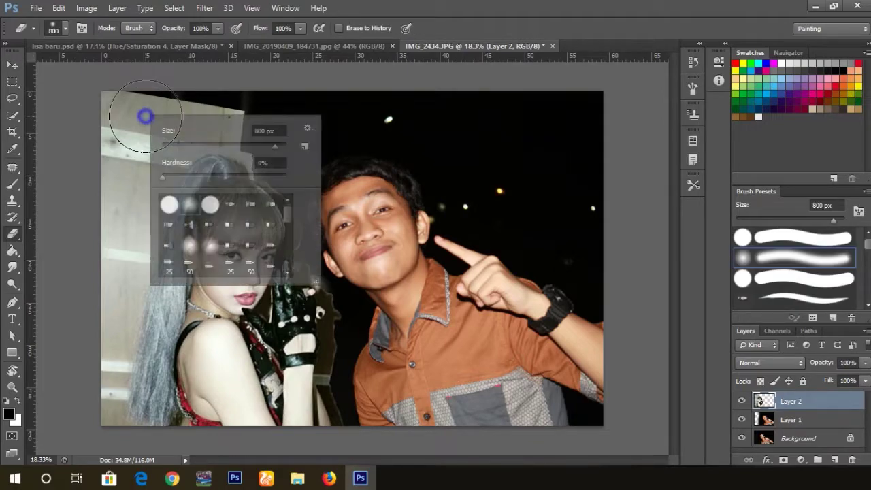
left_click(103, 112)
mouse_move(106, 87)
left_mouse_down()
mouse_move(72, 145)
mouse_move(109, 105)
mouse_move(119, 121)
left_mouse_up()
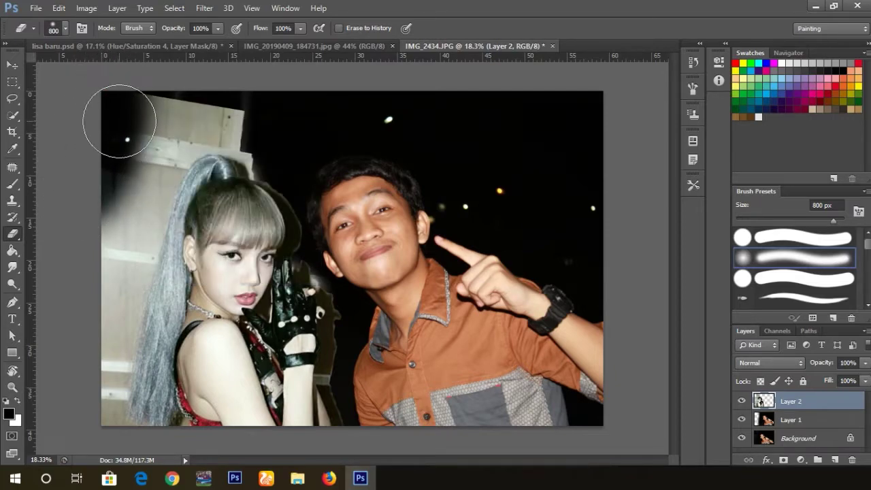
key("ctrl+z")
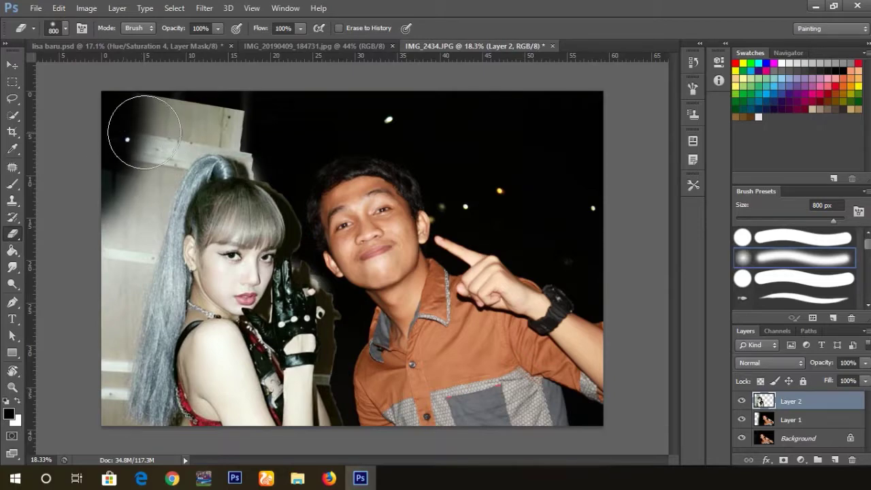
key("bracketleft")
key("bracketleft")
key("bracketleft")
key("bracketleft")
key("bracketleft")
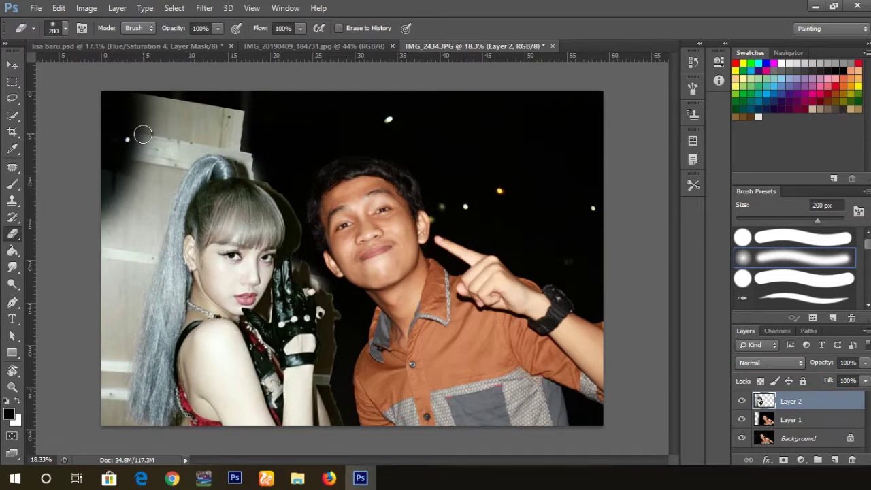
key("bracketright")
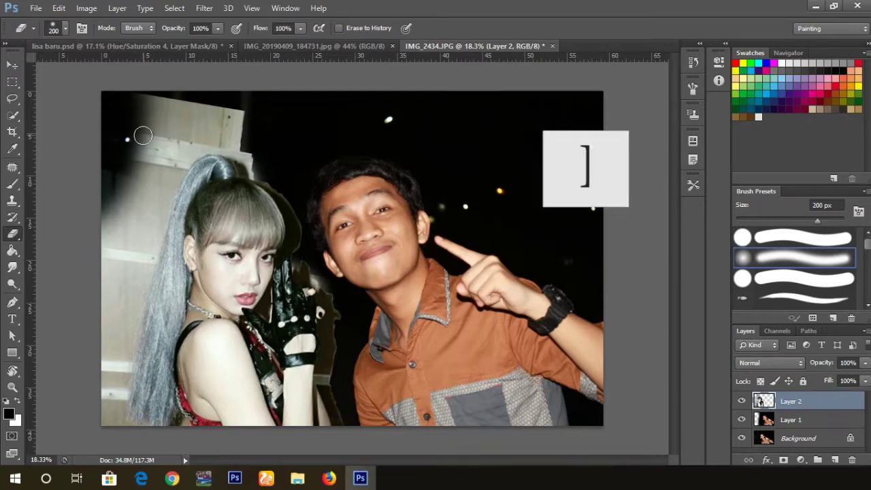
mouse_move(159, 106)
left_mouse_down()
mouse_move(109, 308)
mouse_move(172, 159)
mouse_move(123, 368)
left_mouse_up()
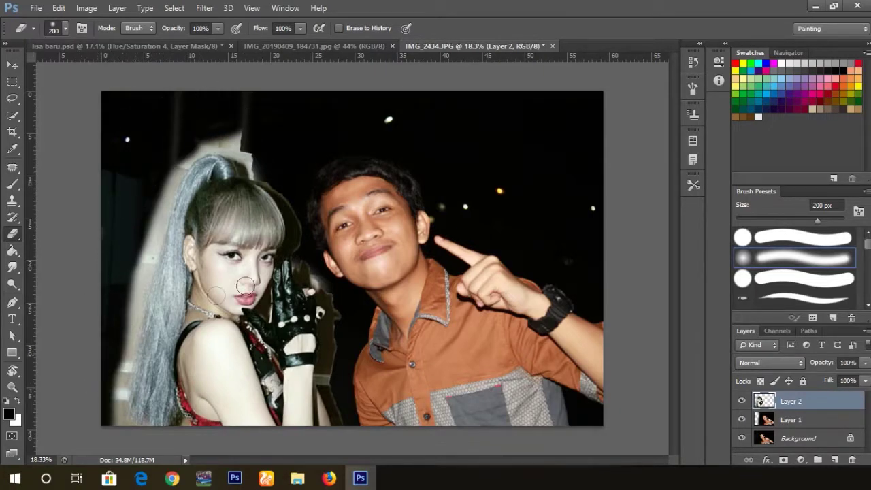
- Shrink the eraser to 20 px and clean leftover background along the glove and hair edge
scroll(286, 306, "up", 5)
scroll(340, 145, "down", 3)
key("bracketleft")
key("bracketleft")
key("bracketleft")
scroll(325, 171, "up", 2)
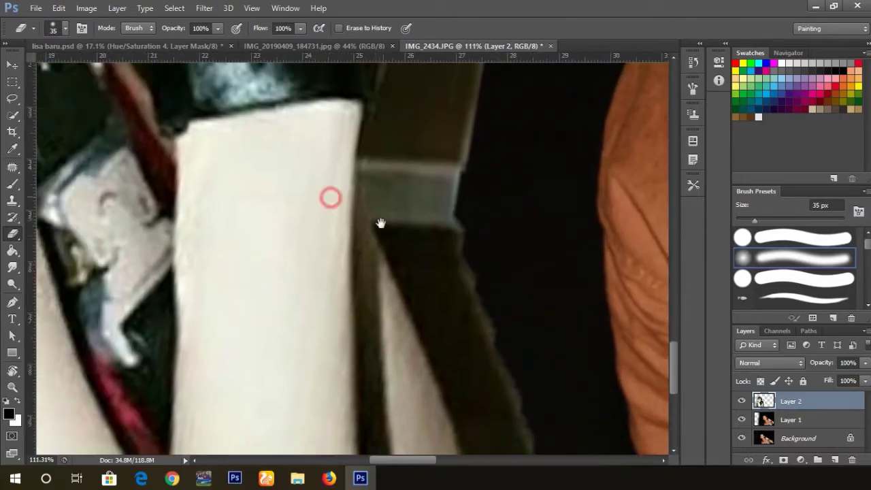
key("bracketleft")
key("bracketleft")
scroll(395, 262, "down", 3)
scroll(400, 213, "up", 3)
mouse_move(375, 194)
left_mouse_down()
mouse_move(431, 301)
mouse_move(438, 209)
mouse_move(465, 337)
left_mouse_up()
scroll(429, 197, "up", 1)
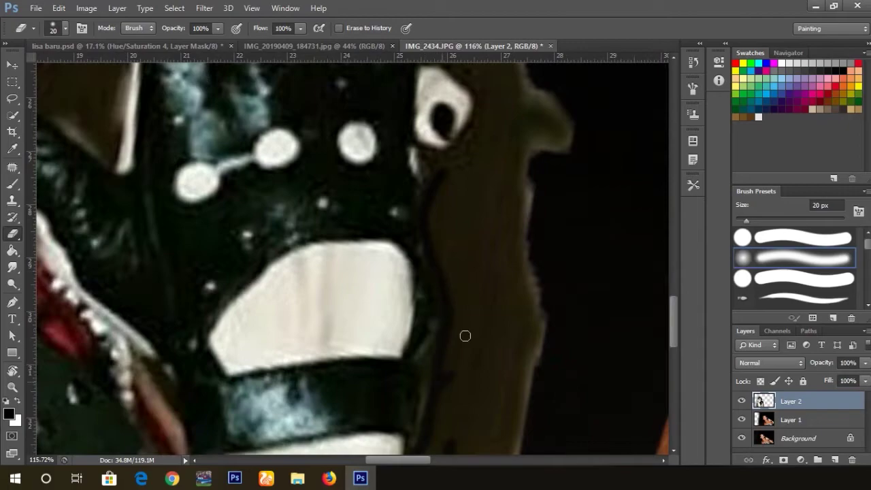
scroll(409, 313, "up", 3)
left_click_drag(362, 294, 345, 373)
scroll(324, 325, "up", 2)
left_click_drag(304, 277, 376, 417)
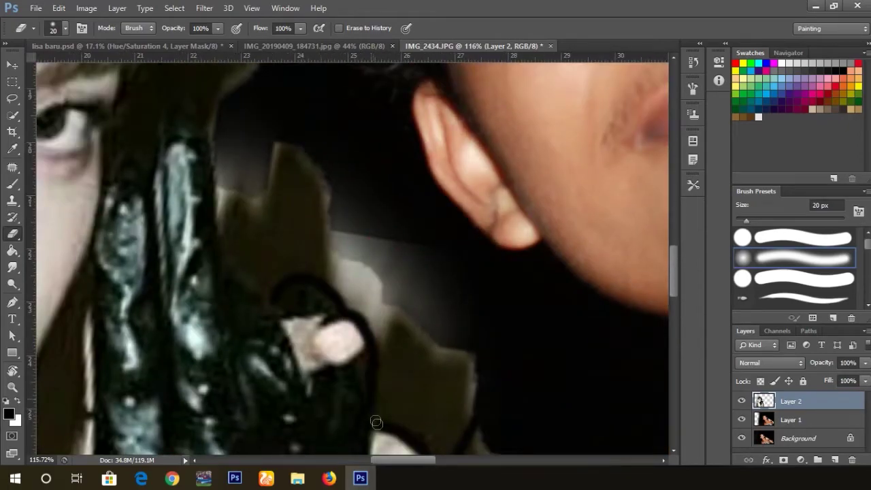
scroll(422, 341, "left", 5)
left_click_drag(473, 286, 414, 177)
- Erase the brown patch beside the glove and the leftover edge above the hair bun
scroll(414, 177, "up", 3)
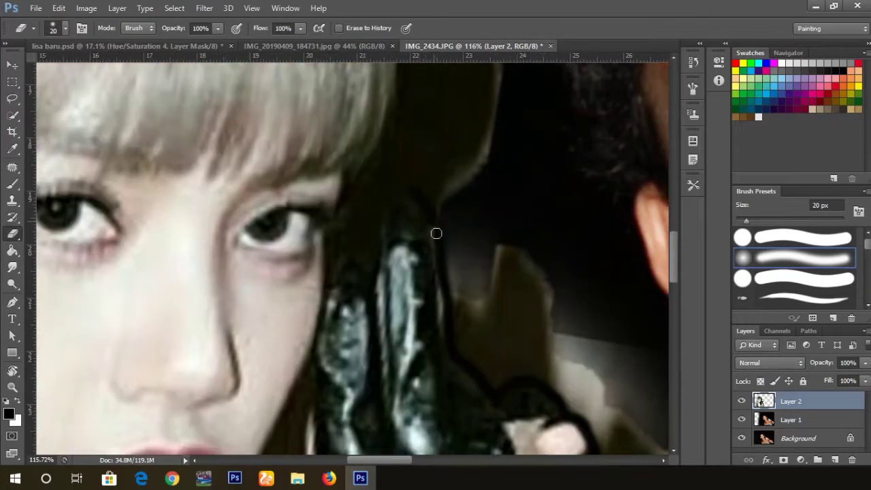
scroll(409, 187, "down", 10)
scroll(415, 273, "up", 15)
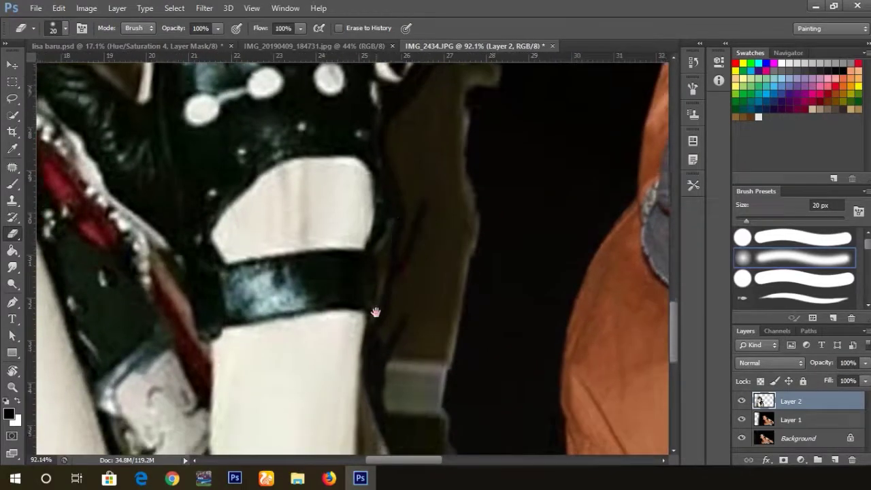
scroll(421, 285, "down", 5)
scroll(415, 224, "up", 5)
scroll(442, 197, "down", 3)
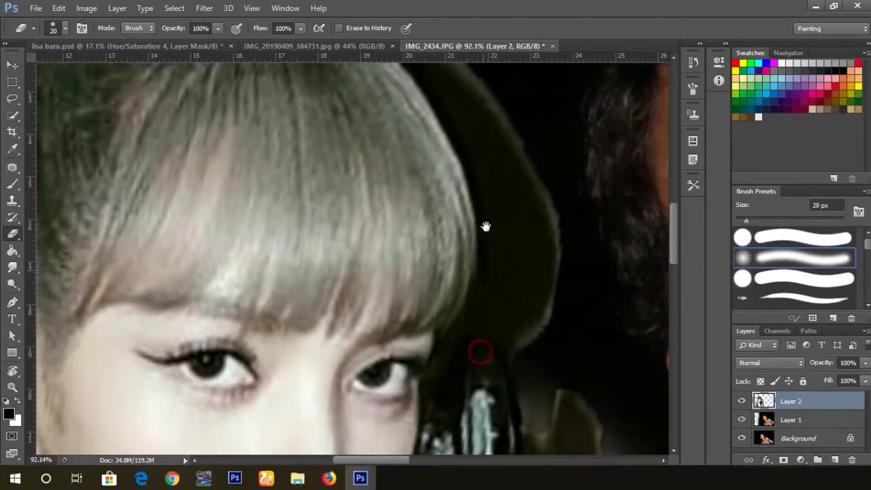
scroll(439, 193, "down", 4)
mouse_move(439, 193)
left_mouse_down()
mouse_move(515, 220)
mouse_move(433, 238)
left_mouse_up()
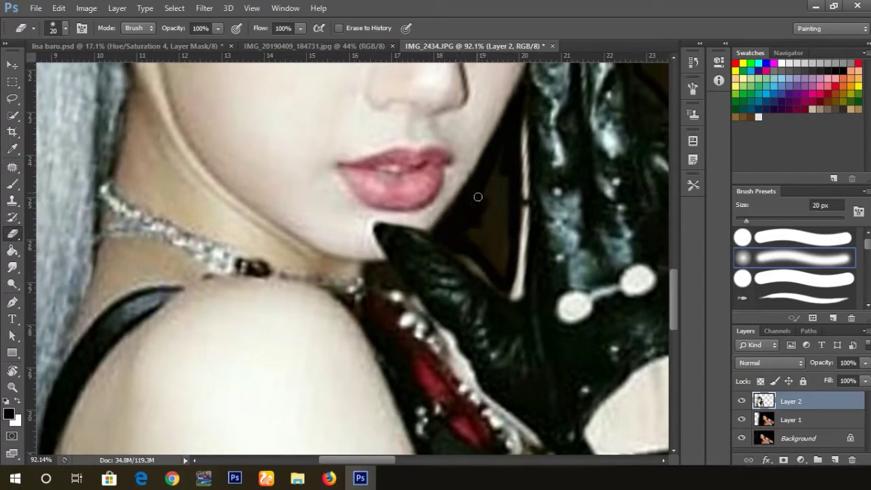
left_click_drag(477, 197, 503, 263)
scroll(466, 205, "up", 5)
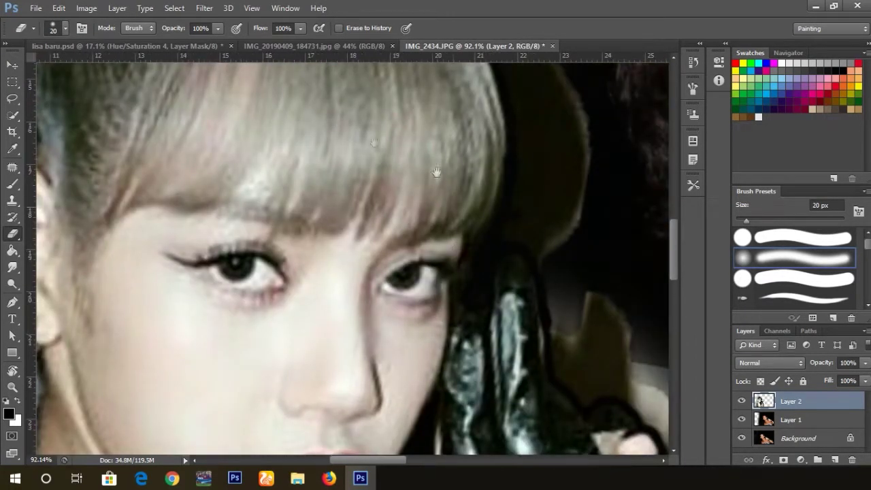
scroll(422, 143, "up", 5)
scroll(477, 191, "up", 2)
left_click_drag(533, 232, 331, 189)
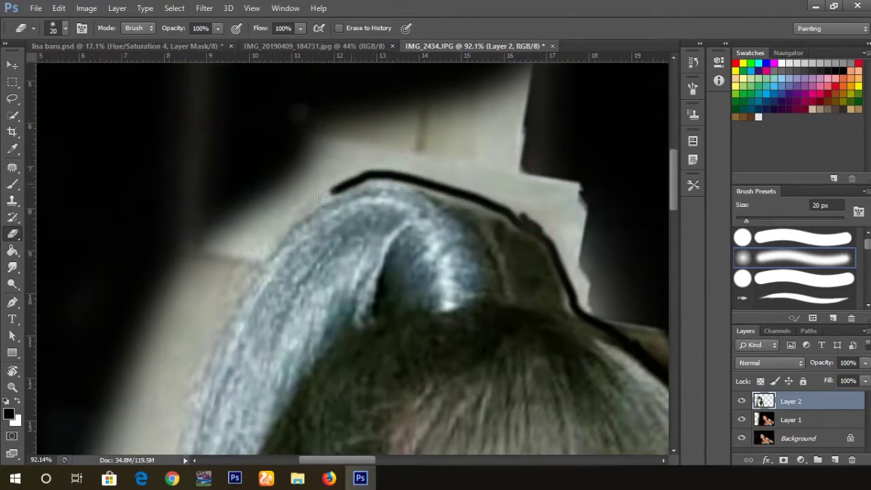
- Fit the image in view and erase background beside the hair with a 200 px eraser
scroll(341, 191, "down", 3)
scroll(341, 191, "right", 3)
scroll(382, 171, "left", 5)
scroll(442, 102, "left", 2)
scroll(442, 102, "down", 2)
key("ctrl+0")
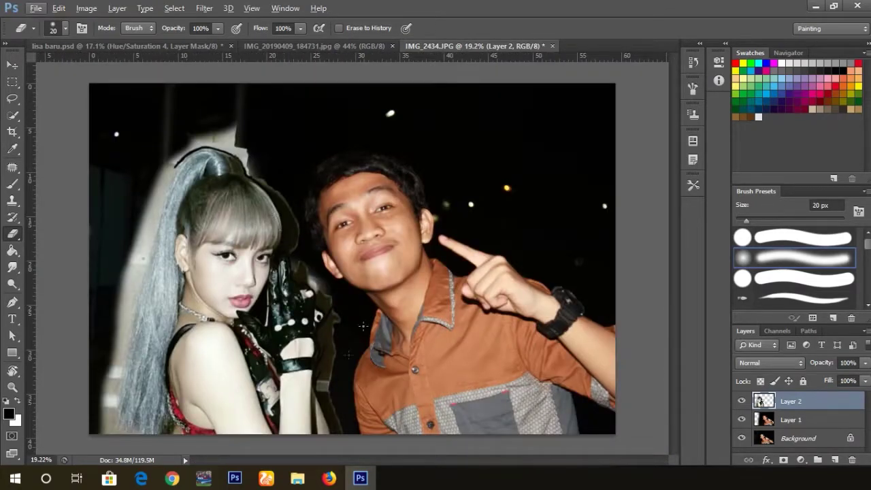
scroll(292, 204, "up", 2, "alt")
mouse_move(269, 250)
left_mouse_down()
mouse_move(241, 343)
mouse_move(239, 304)
left_mouse_up()
scroll(293, 279, "up", 1, "alt")
scroll(352, 253, "right", 5)
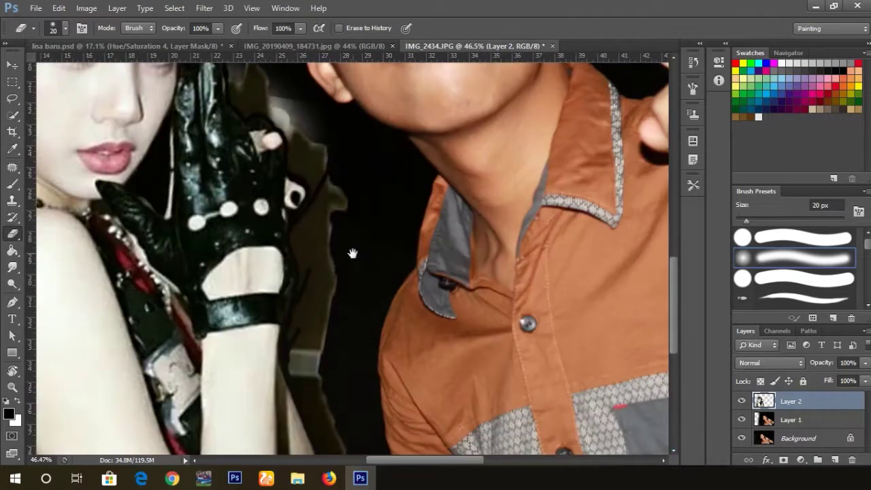
key("comma")
scroll(368, 266, "up", 2, "alt")
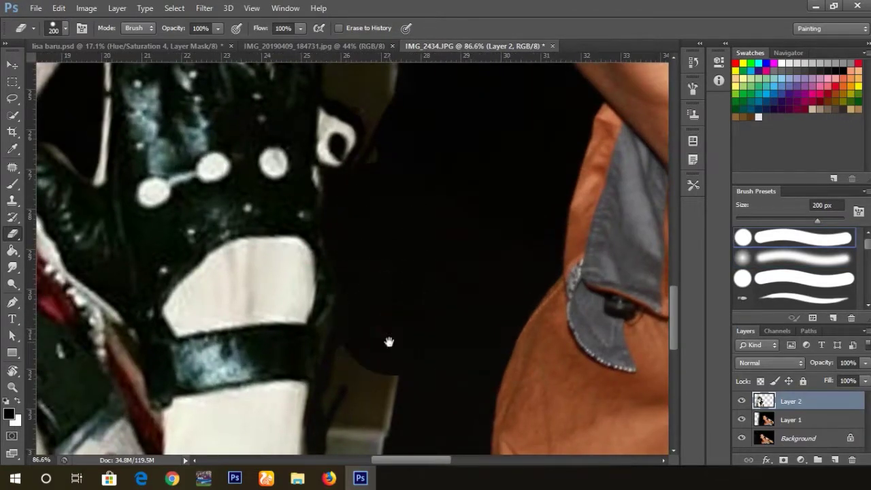
scroll(408, 286, "up", 1, "alt")
scroll(421, 252, "down", 3)
scroll(447, 252, "up", 5)
scroll(448, 252, "left", 2)
mouse_move(405, 170)
left_mouse_down()
mouse_move(519, 276)
mouse_move(556, 338)
left_mouse_up()
- Erase the grey patch beside the neck with a 175 px eraser, undoing a stray stroke
scroll(556, 339, "up", 3)
scroll(557, 338, "left", 2)
key("bracketleft")
key("bracketleft")
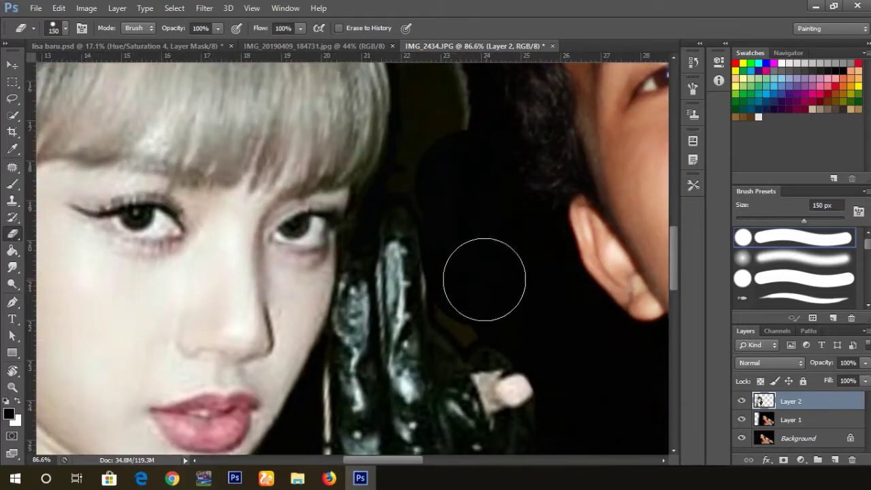
key("bracketleft")
key("bracketleft")
key("bracketleft")
left_click_drag(407, 128, 436, 242)
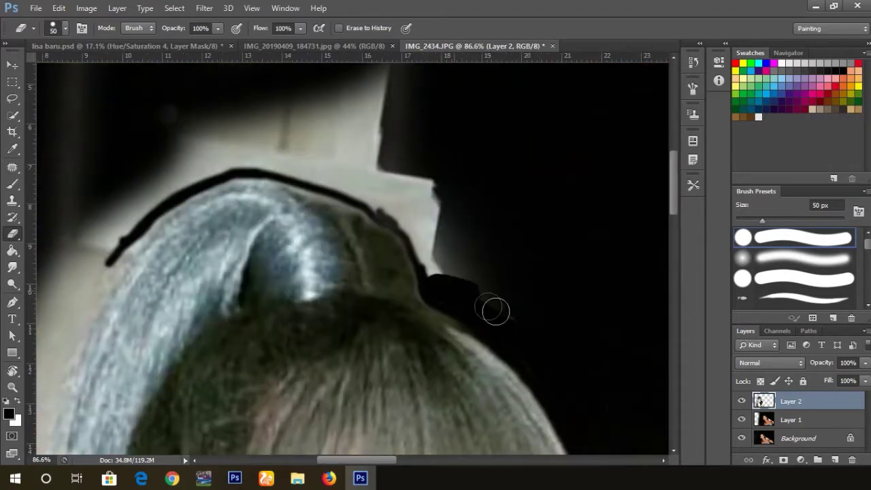
scroll(496, 311, "up", 3)
key("bracketright")
key("bracketright")
key("bracketright")
left_click(418, 234)
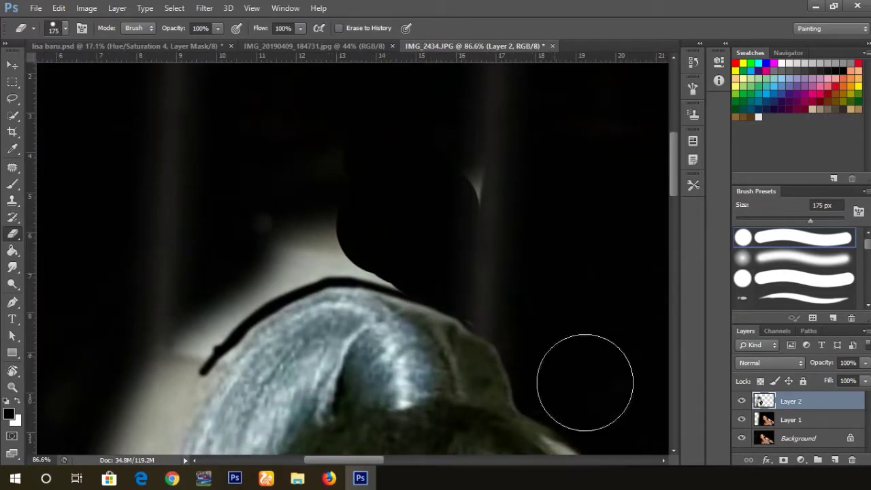
scroll(583, 379, "left", 5)
scroll(453, 186, "down", 3)
left_click_drag(590, 152, 341, 194)
scroll(341, 194, "down", 3)
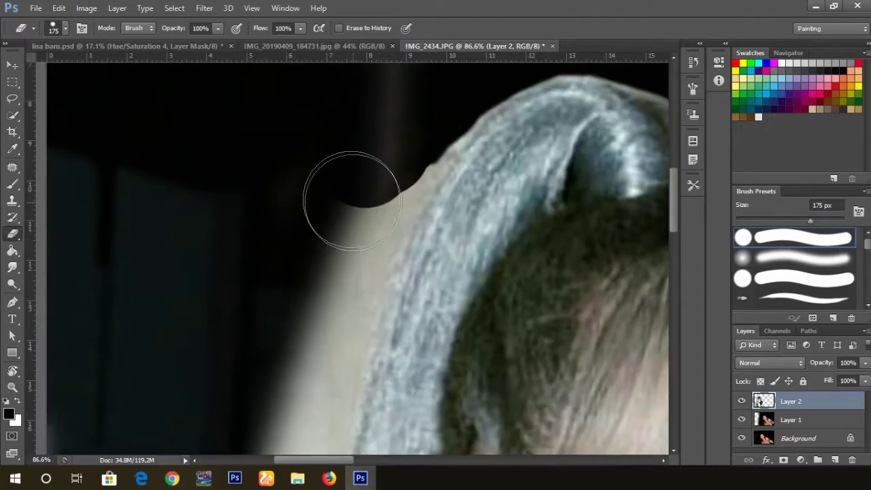
key("bracketleft")
key("bracketleft")
key("bracketleft")
left_click_drag(409, 164, 379, 253)
key("ctrl+z")
- Erase background down the hair's left edge with a 30 px soft eraser
left_click(795, 258)
scroll(409, 204, "down", 3)
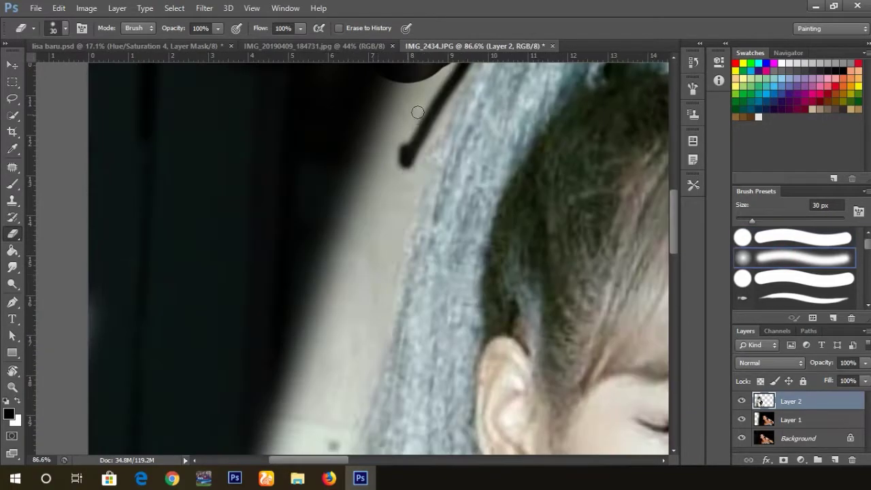
left_click_drag(408, 68, 334, 379)
scroll(355, 316, "down", 2)
scroll(334, 379, "down", 3)
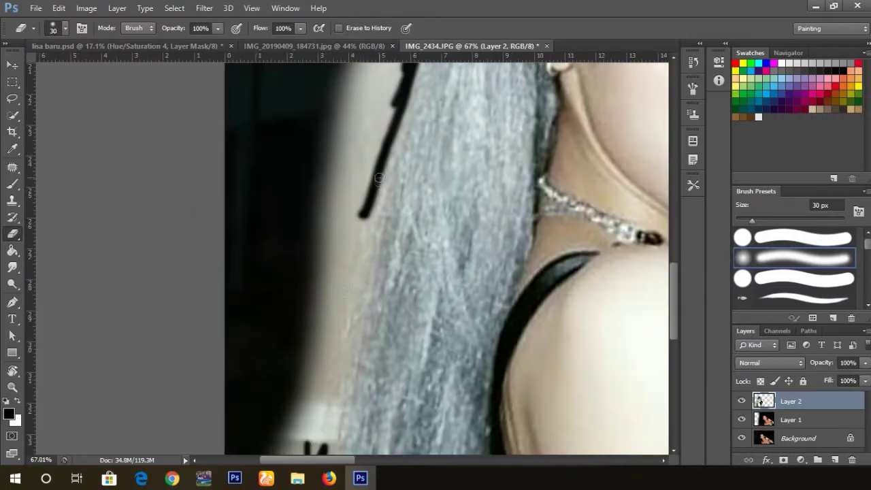
left_click_drag(364, 222, 317, 351)
scroll(369, 234, "down", 3)
left_click_drag(395, 106, 364, 218)
left_click_drag(381, 174, 340, 345)
left_click_drag(375, 261, 344, 305)
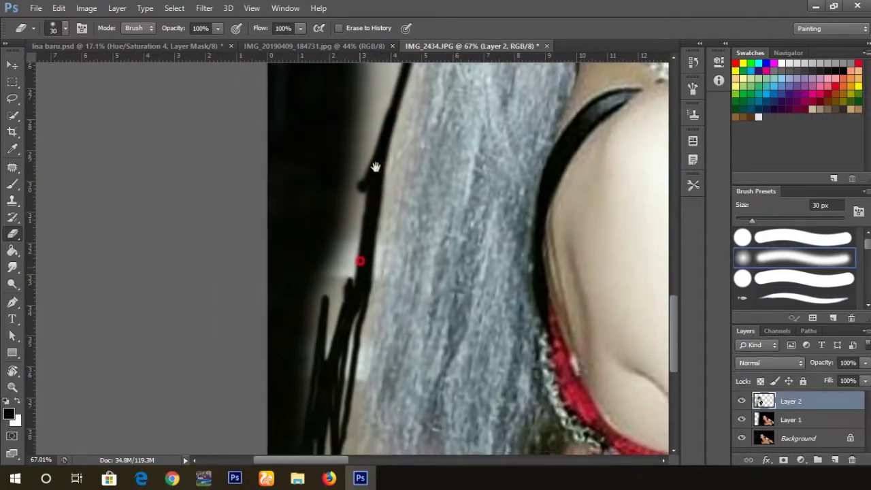
scroll(362, 259, "down", 3)
left_click_drag(392, 119, 352, 306)
- Tidy the hair edge on top of the woman's head with the Eraser
scroll(352, 306, "down", 5)
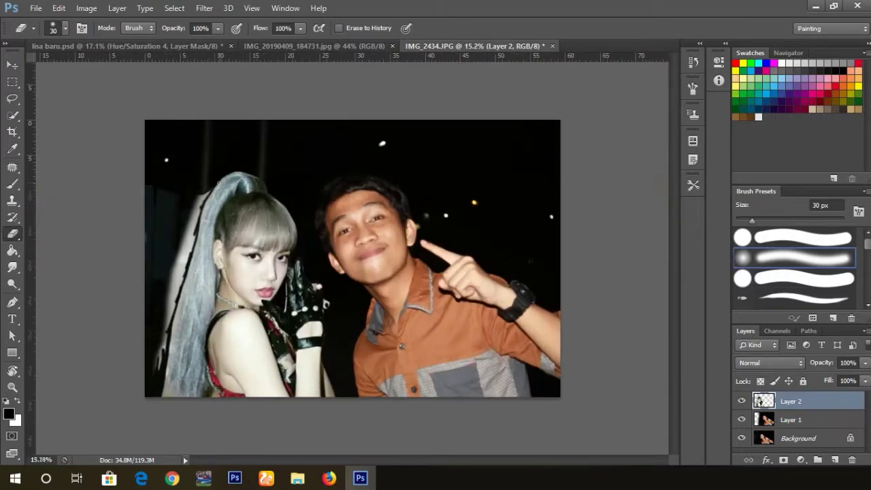
scroll(456, 225, "up", 5)
left_click_drag(456, 225, 412, 198)
scroll(463, 237, "down", 2)
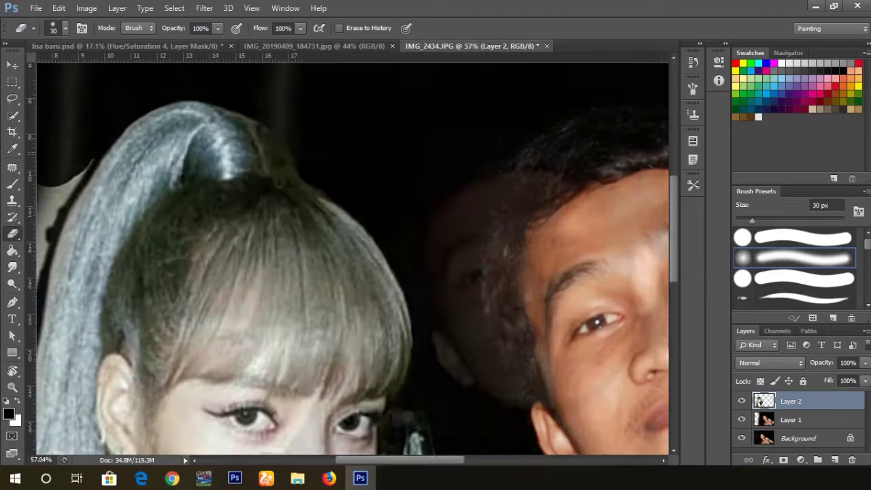
scroll(375, 116, "left", 3)
scroll(404, 171, "down", 2)
scroll(388, 214, "down", 1)
scroll(388, 215, "down", 4)
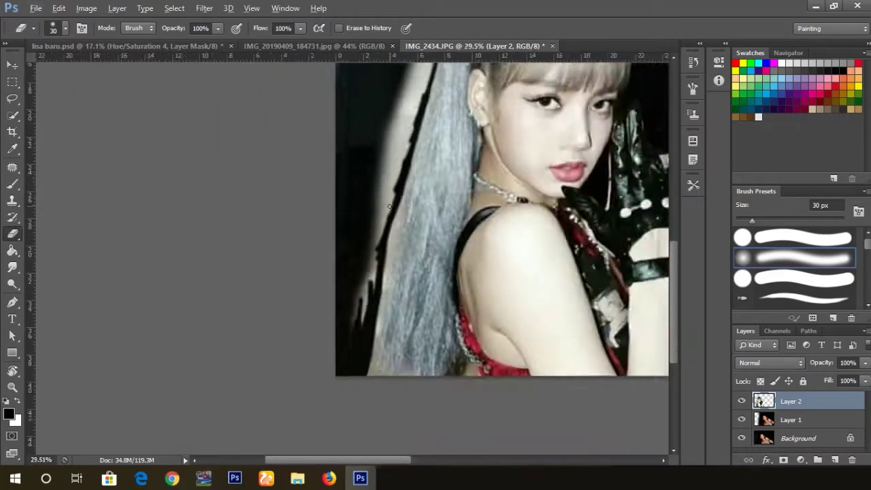
scroll(476, 170, "up", 3)
- Erase the background left of the ponytail with a 150 px eraser, then blend the hair edge finely
key("bracketright")
key("bracketright")
key("bracketright")
left_click_drag(253, 107, 191, 247)
scroll(190, 247, "down", 5)
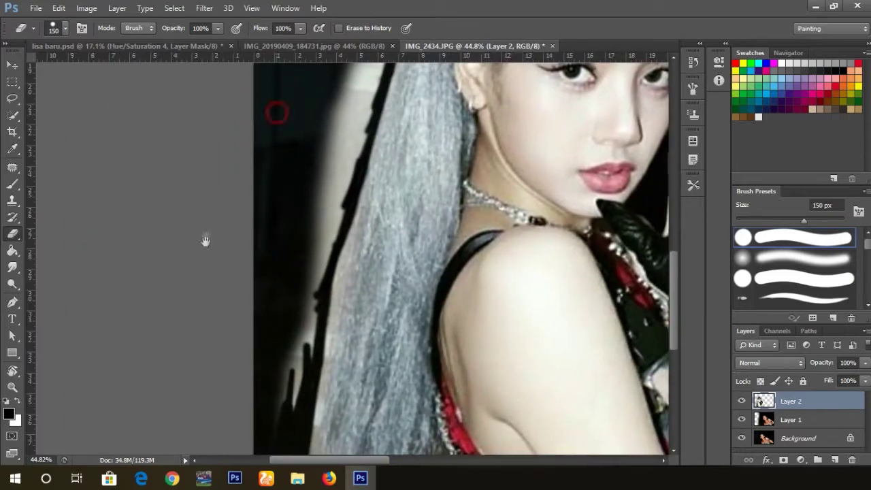
scroll(277, 111, "up", 3)
left_click_drag(281, 183, 243, 238)
scroll(243, 238, "down", 3)
left_click_drag(324, 176, 274, 381)
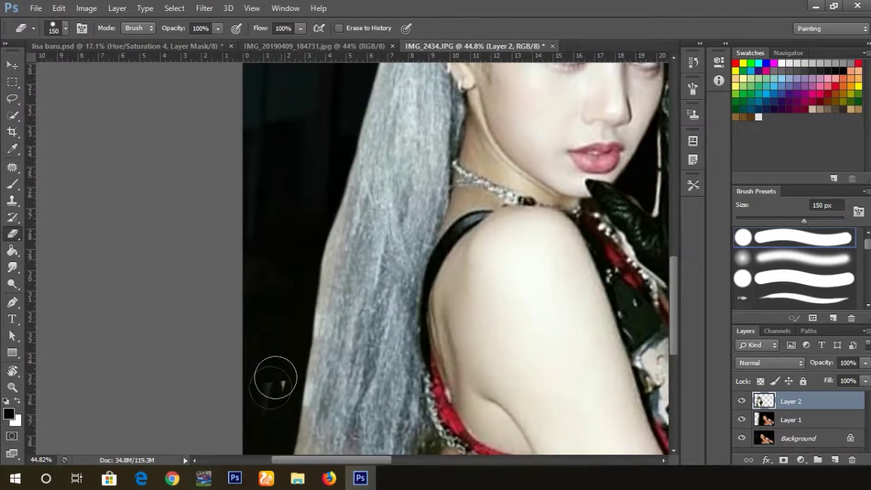
scroll(274, 382, "down", 3)
scroll(327, 219, "down", 3)
scroll(219, 179, "up", 1)
scroll(211, 266, "up", 3)
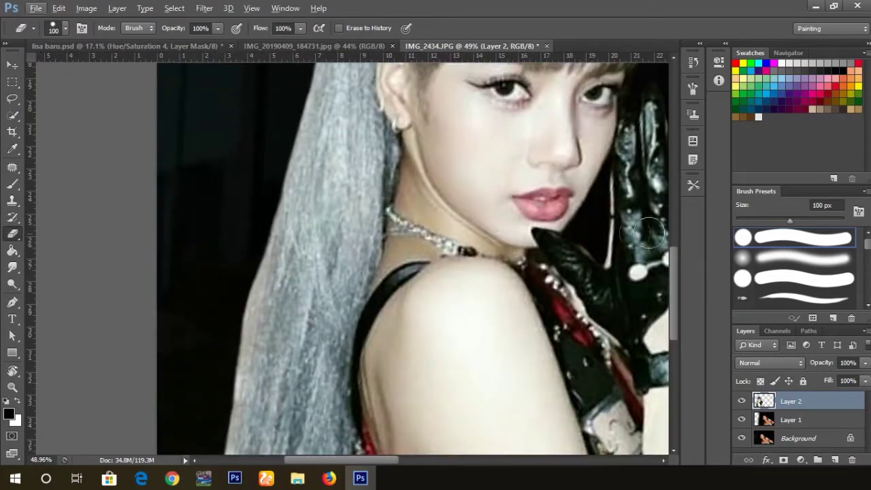
key("bracketleft")
key("bracketleft")
key("bracketleft")
mouse_move(266, 245)
left_mouse_down()
mouse_move(276, 204)
mouse_move(233, 335)
left_mouse_up()
- Fit the image in view and nudge Layer 2's woman slightly right and down
key("ctrl+0")
key("v")
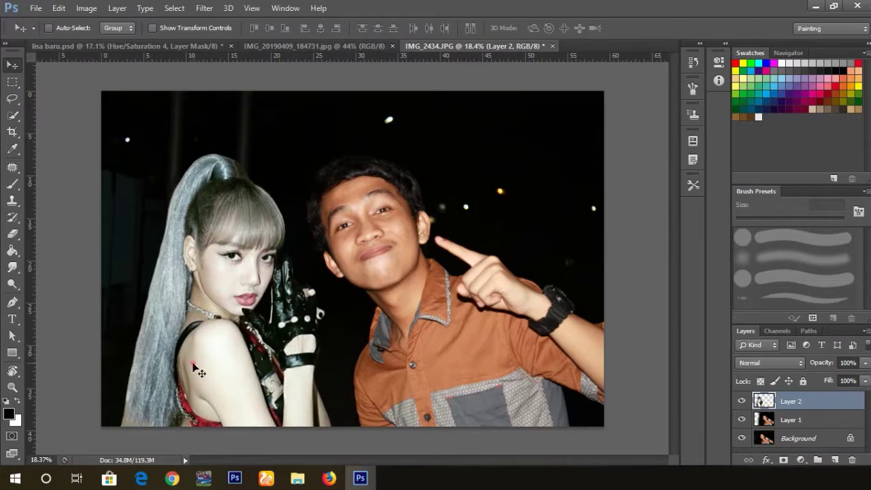
left_click_drag(194, 368, 198, 379)
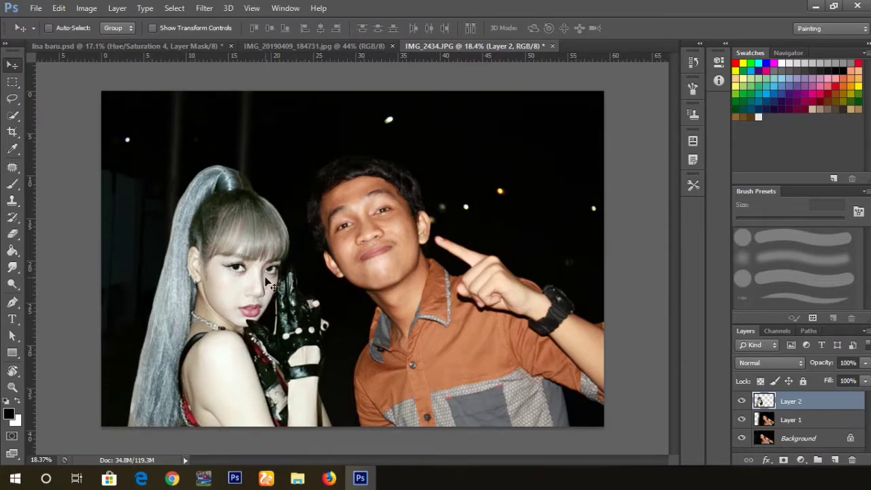
- Free-transform the woman to about 101.8% scale and -4.10° rotation, then commit
key("ctrl+t")
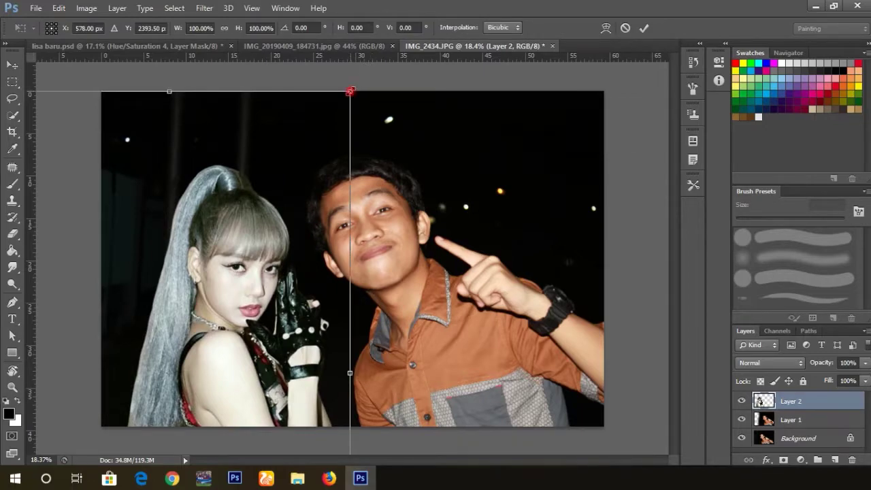
left_click_drag(354, 87, 379, 72)
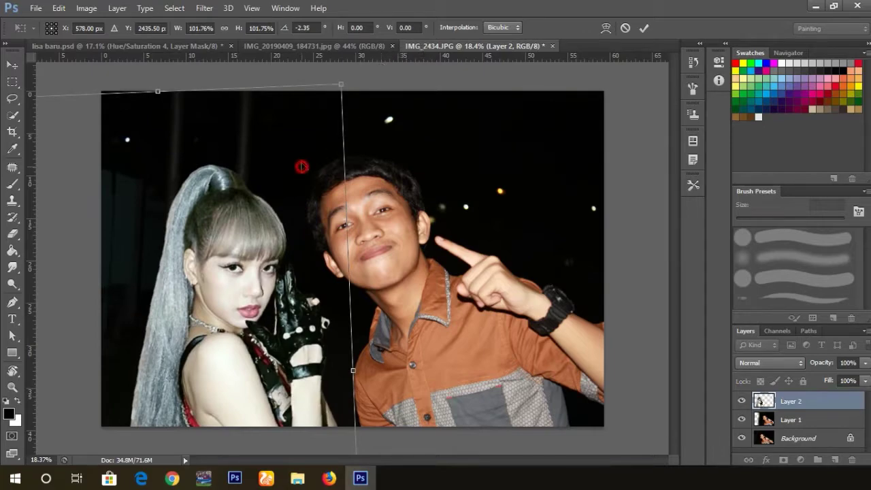
left_click_drag(301, 170, 299, 171)
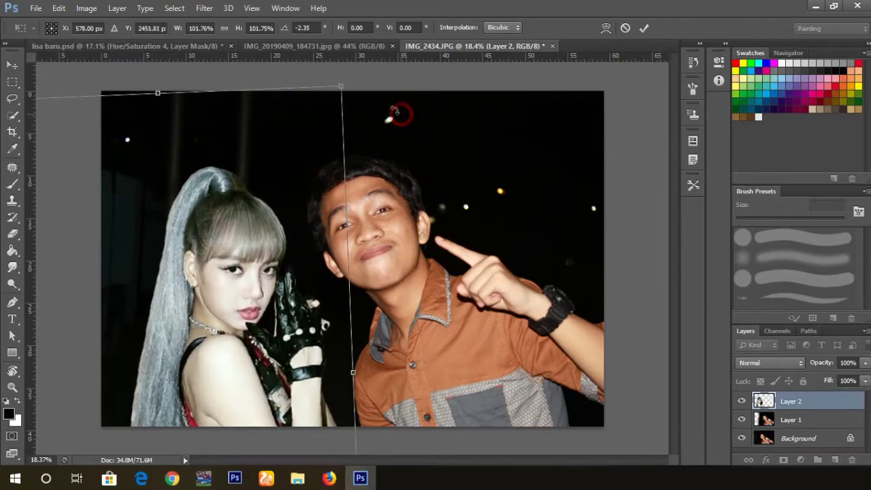
left_click_drag(399, 110, 387, 110)
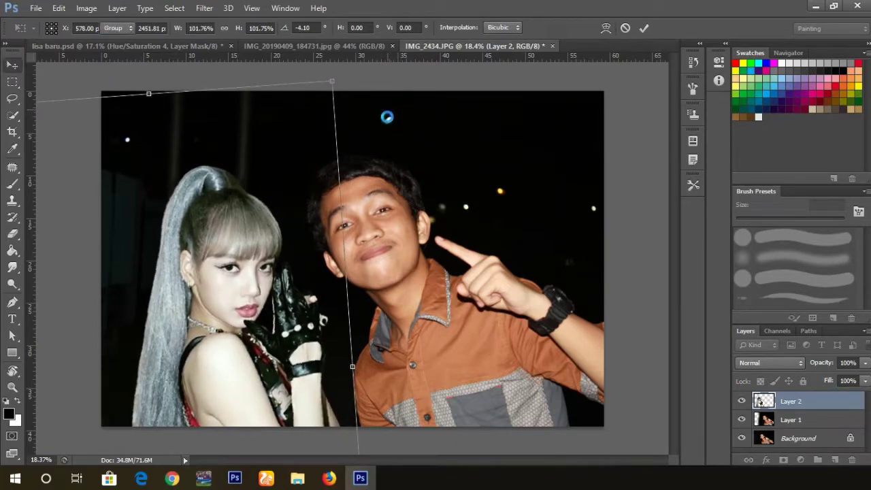
key("Return")
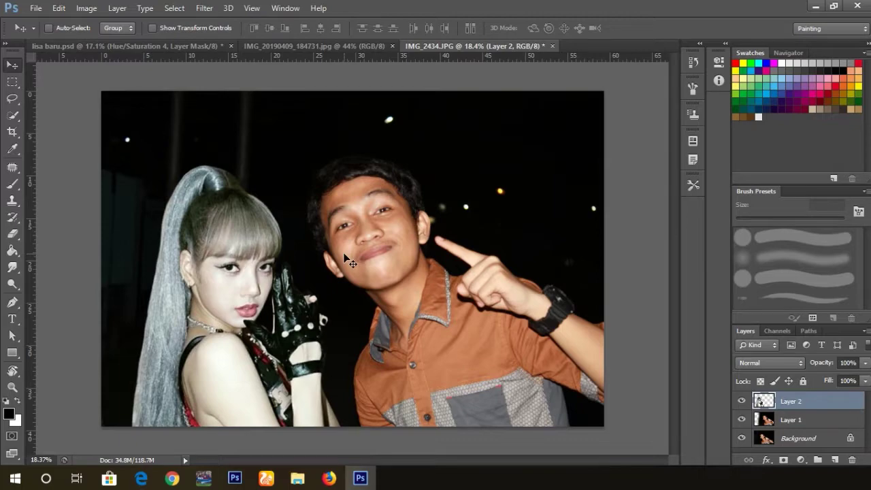
- Shift the man's Layer 1 about 13 px right and rename it 'saya'
left_click(821, 420)
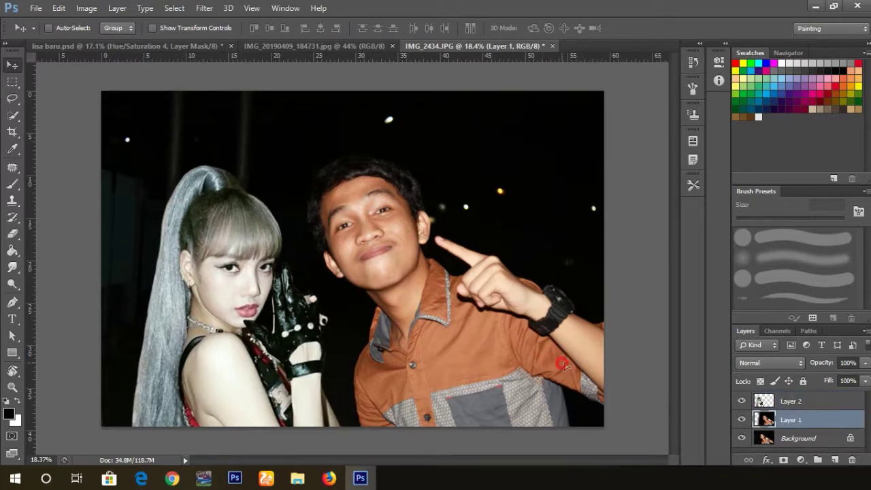
left_click_drag(563, 364, 570, 363)
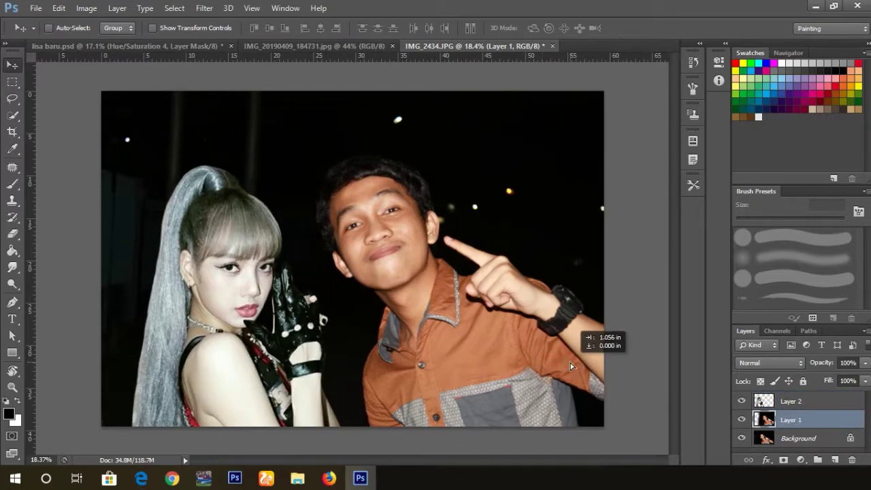
double_click(792, 420)
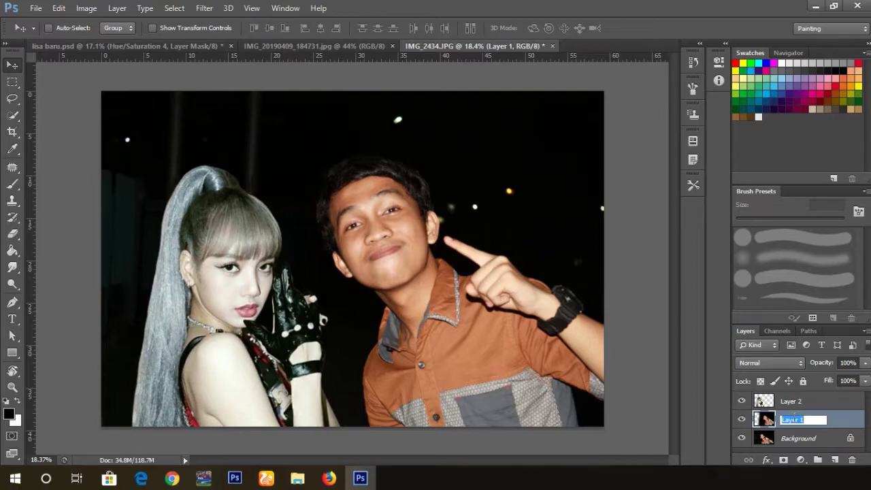
type("saya")
key("Return")
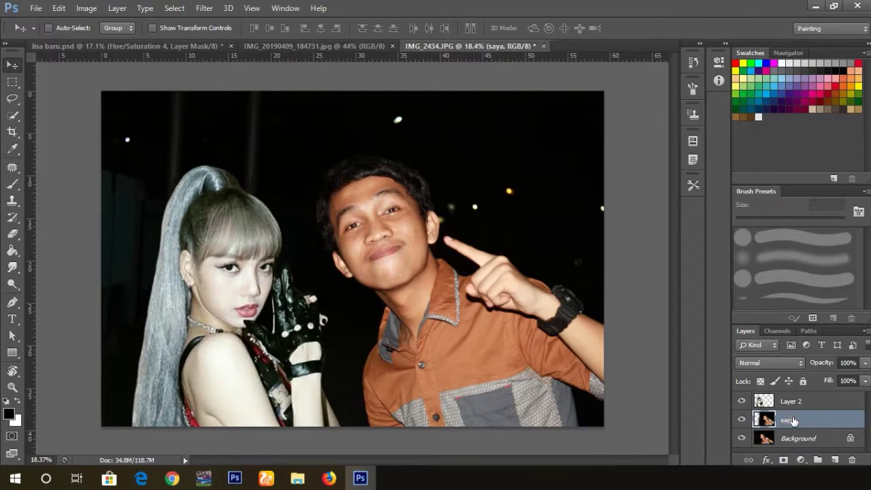
- Rename the woman's Layer 2 to 'lisa'
double_click(791, 401)
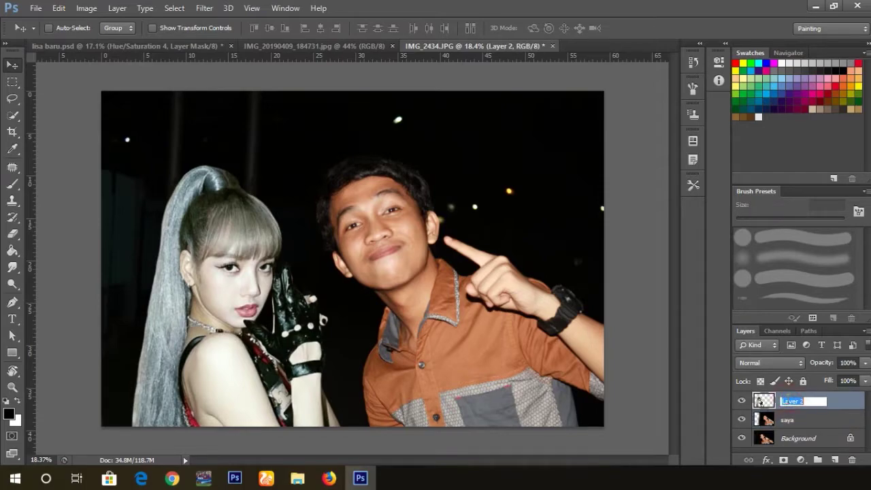
type("lisa")
key("Return")
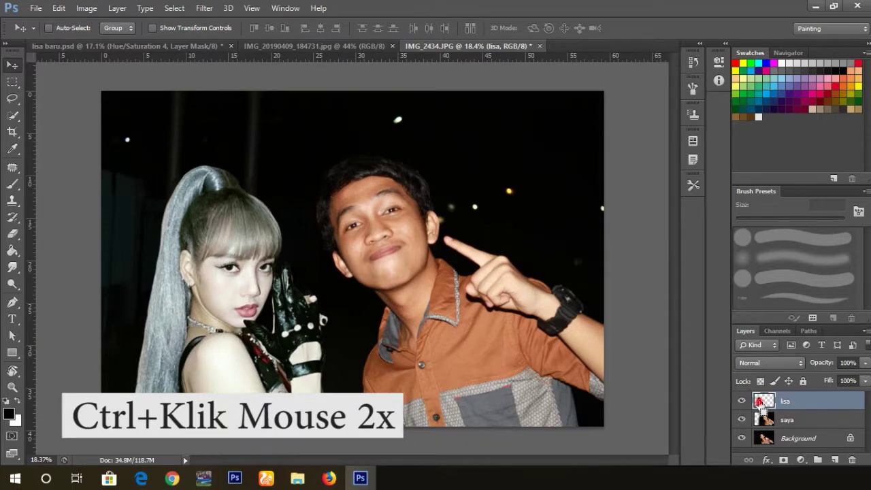
- Add a Hue/Saturation layer masked to 'lisa' with saturation +22 and lightness -18
double_click(760, 403, "ctrl")
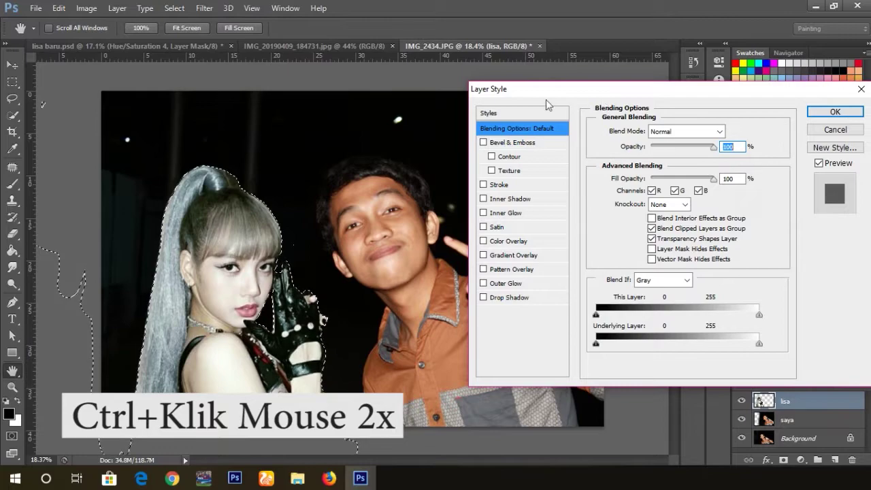
left_click(837, 113)
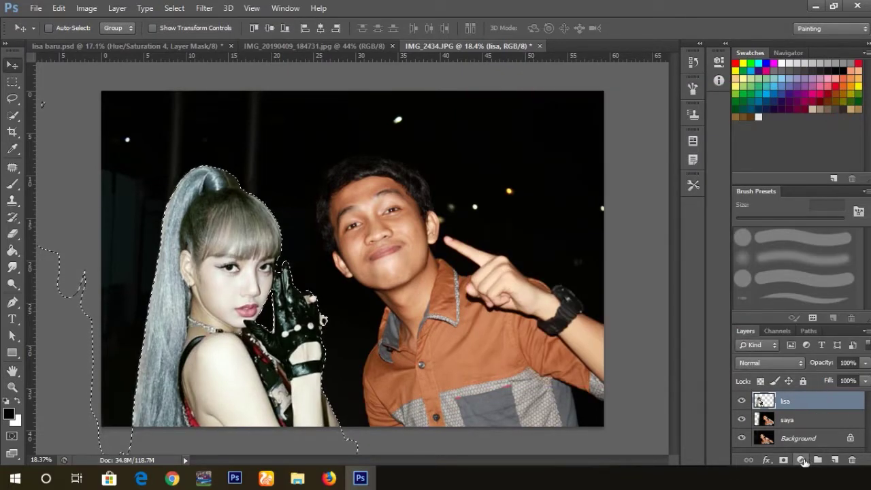
left_click(802, 460)
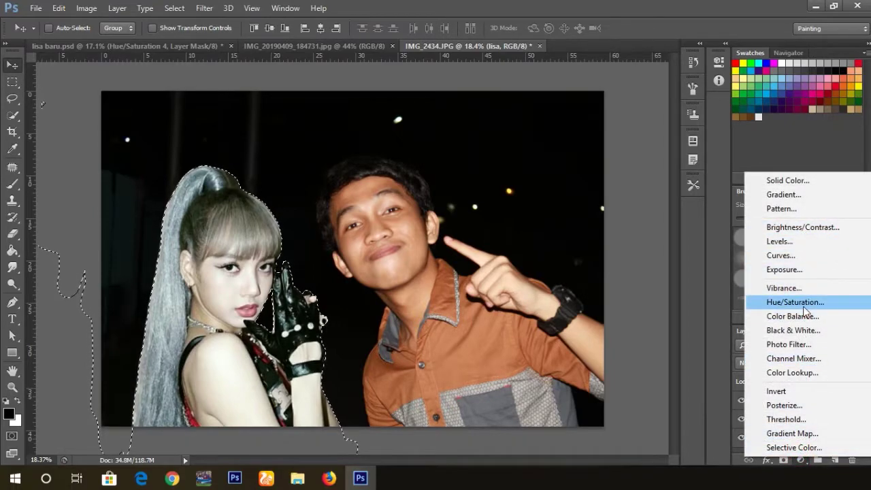
left_click(804, 308)
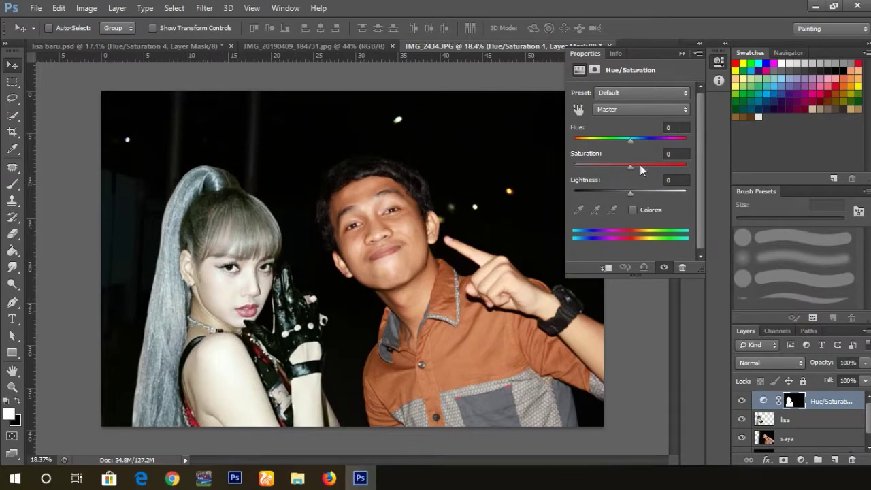
left_click_drag(630, 167, 642, 171)
mouse_move(654, 170)
left_mouse_down()
mouse_move(621, 194)
mouse_move(630, 193)
left_mouse_up()
left_click_drag(646, 166, 641, 167)
left_click(682, 53)
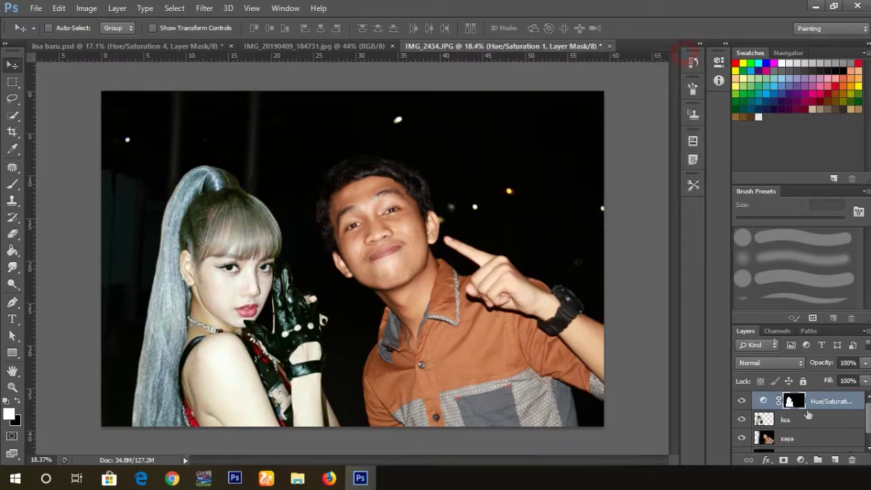
left_click(761, 418)
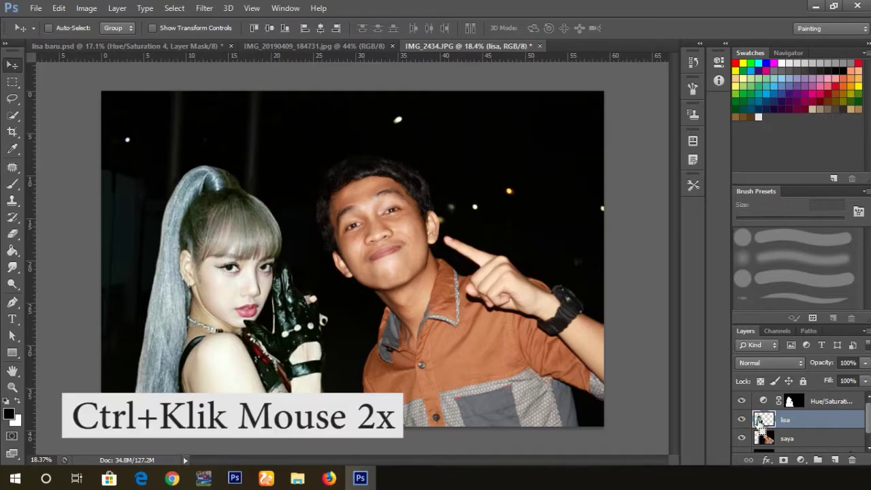
- Add a Color Balance layer masked to 'lisa' with midtones red +18 and yellow -23
double_click(762, 420, "ctrl")
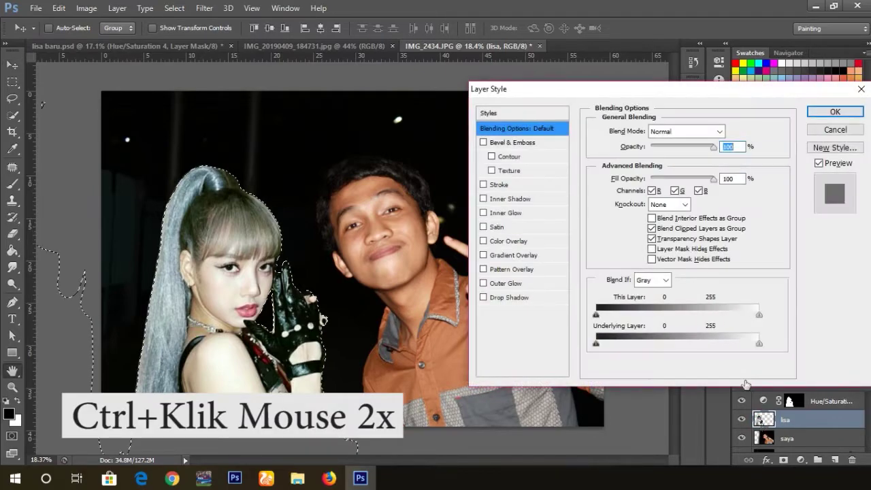
left_click(833, 113)
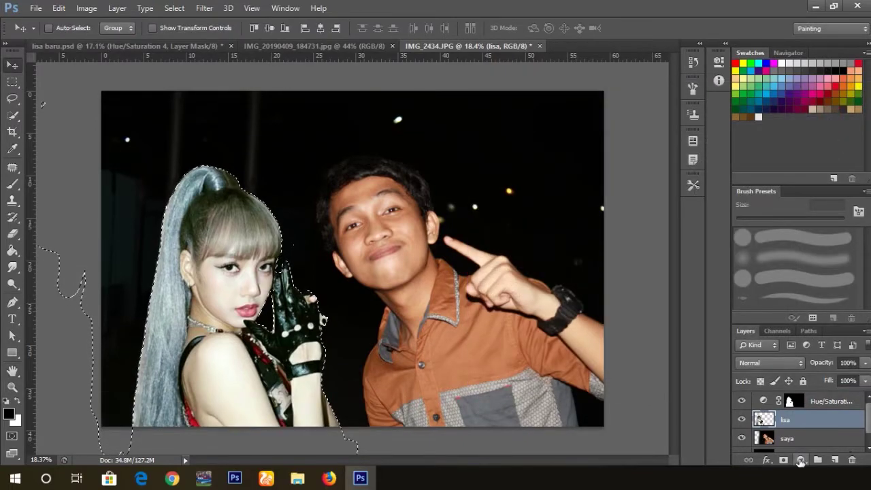
left_click(801, 461)
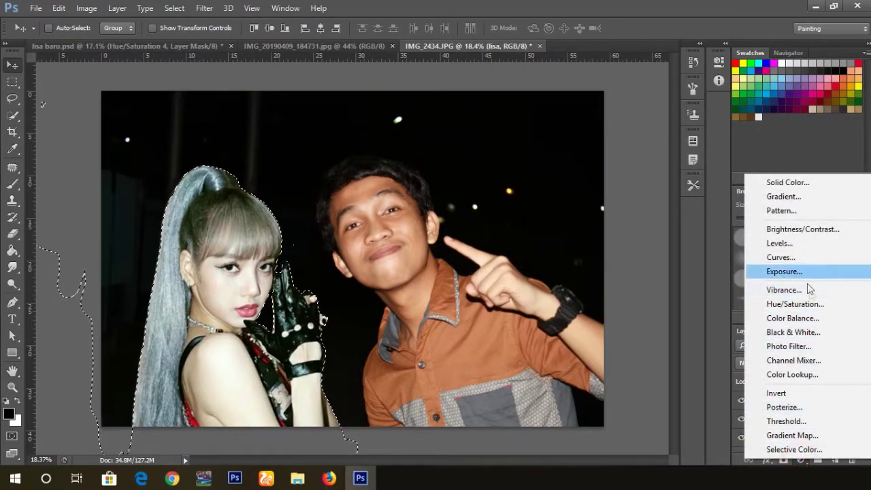
left_click(809, 320)
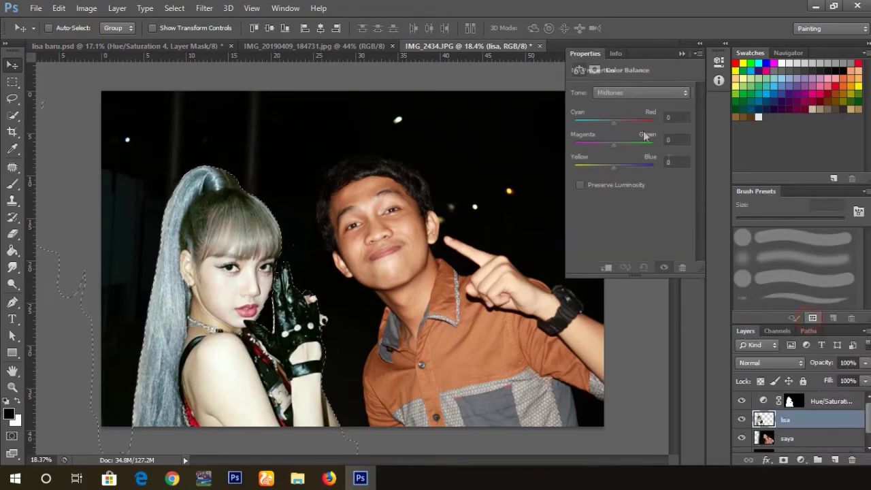
left_click(612, 168)
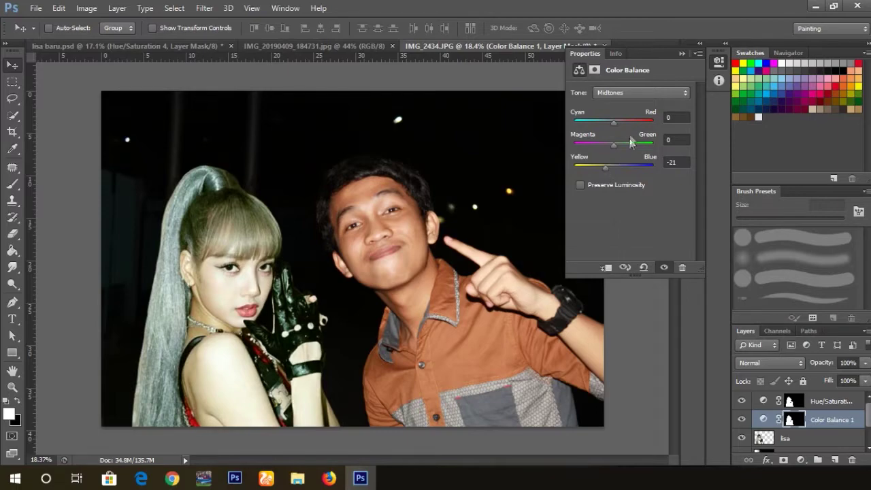
left_click_drag(616, 123, 624, 123)
left_click_drag(622, 121, 622, 122)
left_click_drag(605, 168, 606, 168)
left_click_drag(602, 168, 605, 171)
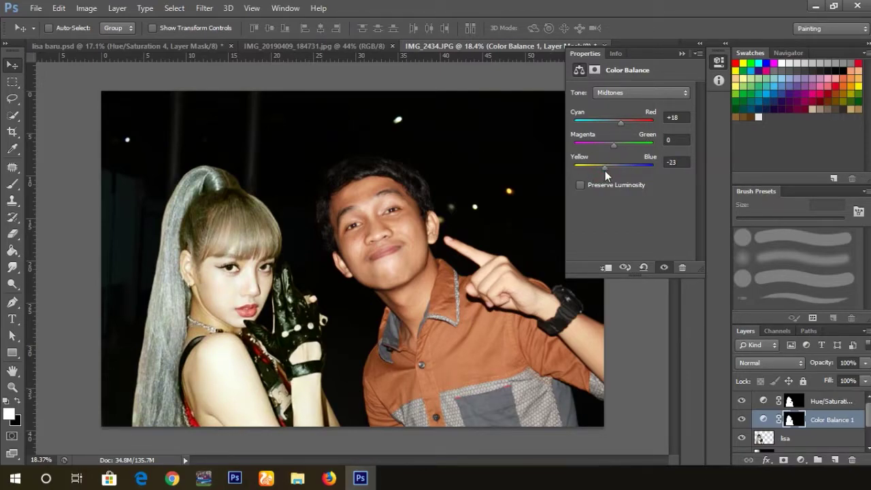
left_click(683, 53)
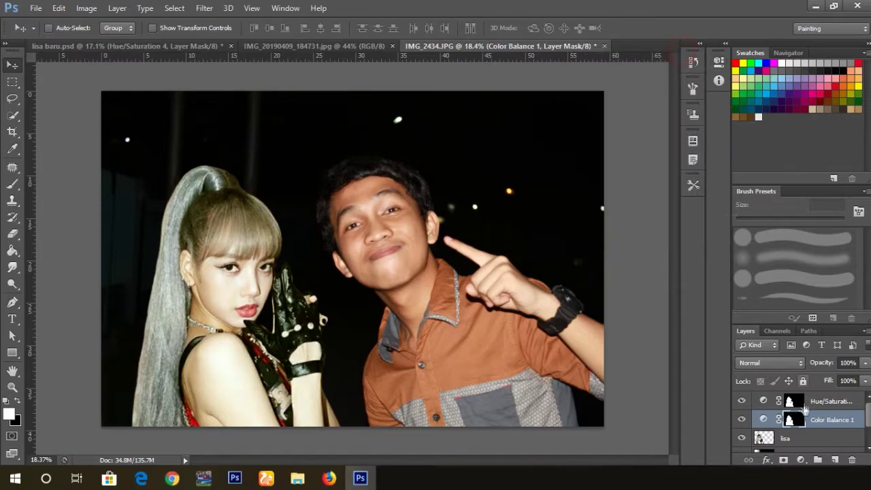
- Toggle Color Balance 1 off and on to compare, then select the 'saya' layer
left_click(742, 419)
left_click(742, 420)
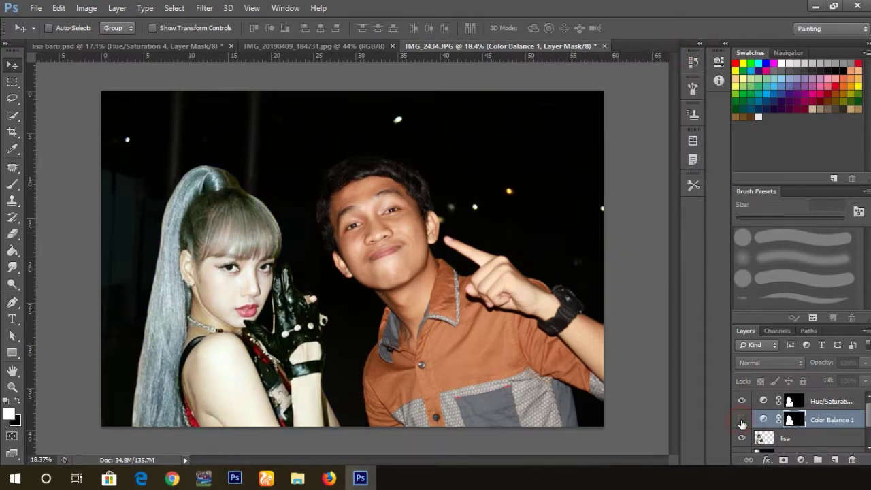
left_click(742, 420)
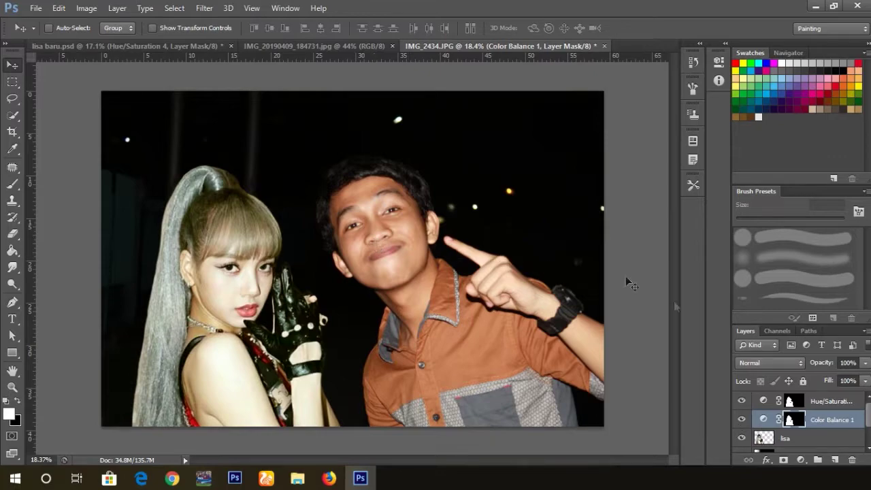
left_click(825, 403)
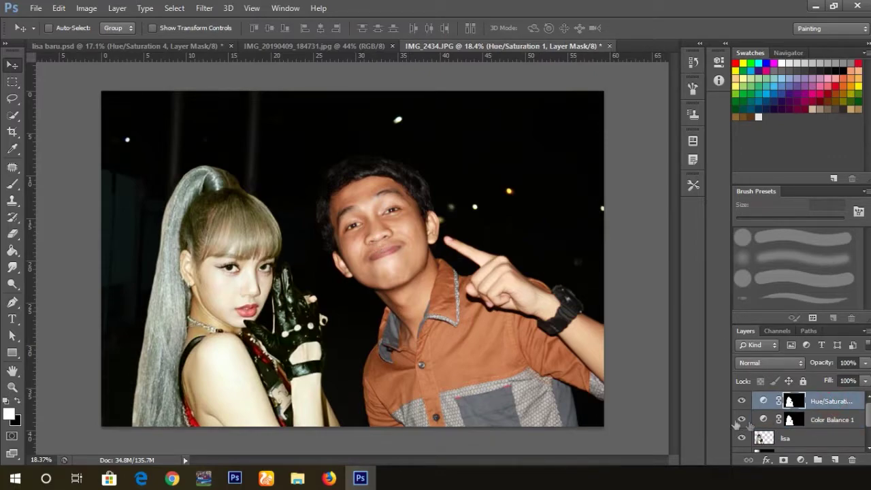
scroll(740, 424, "down", 1)
left_click(793, 444)
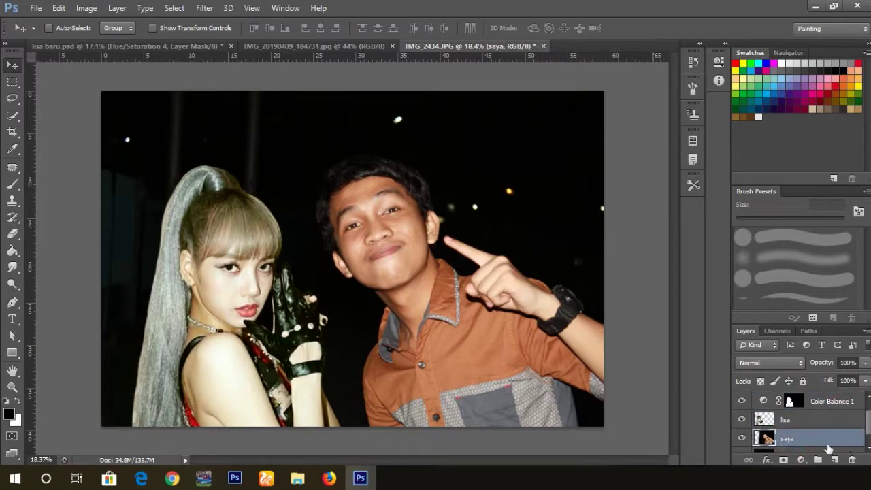
- Add a Hue/Saturation layer masked to 'saya' with hue +9, then reselect 'lisa'
left_click(765, 439, "ctrl")
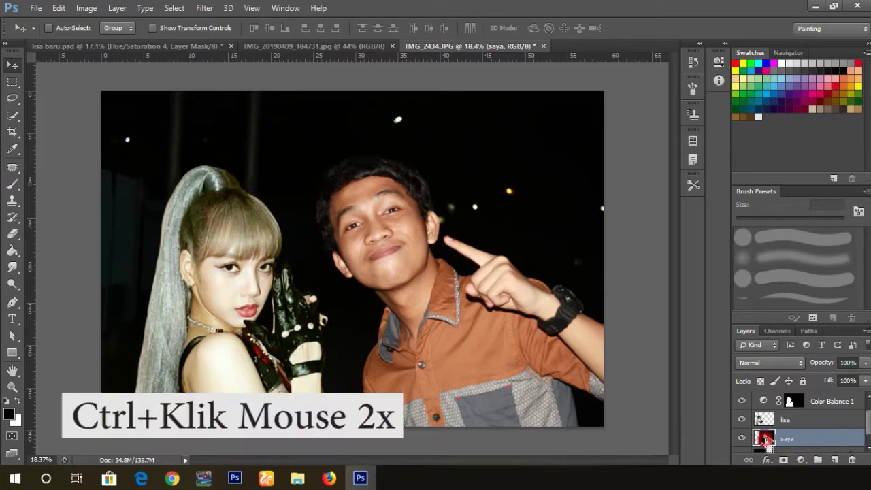
double_click(764, 439)
left_click(834, 111)
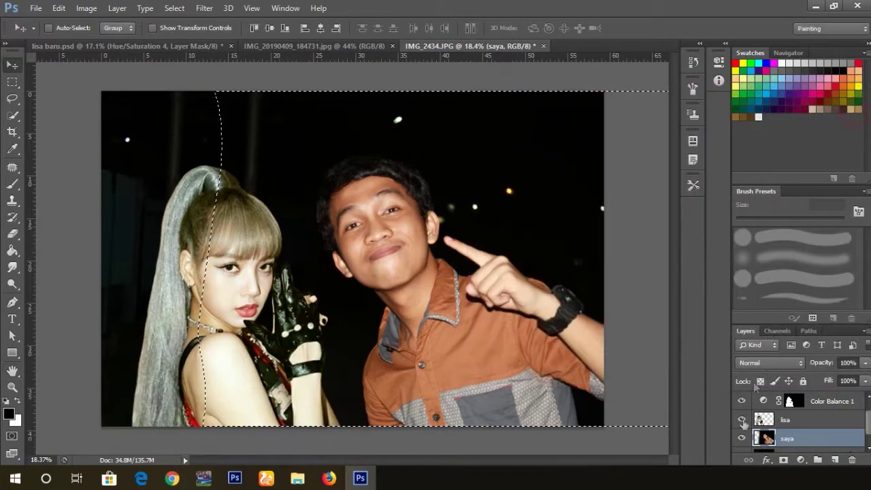
left_click(803, 461)
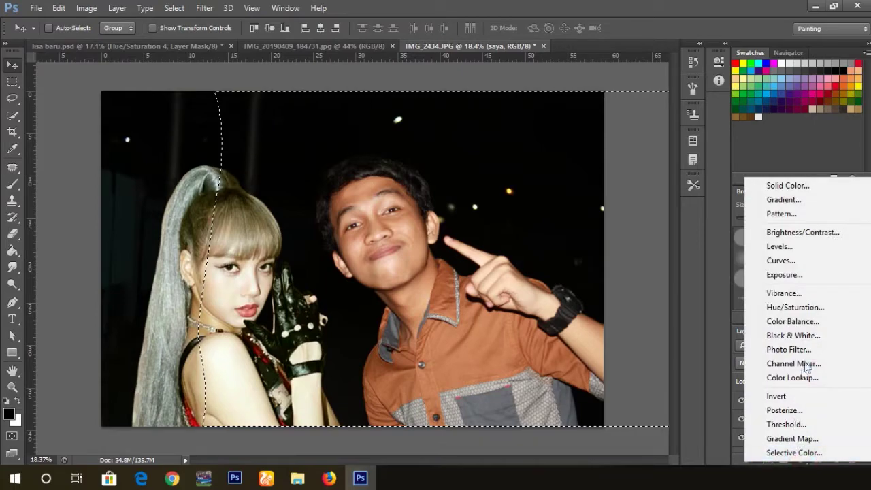
left_click(795, 307)
left_click_drag(632, 140, 632, 144)
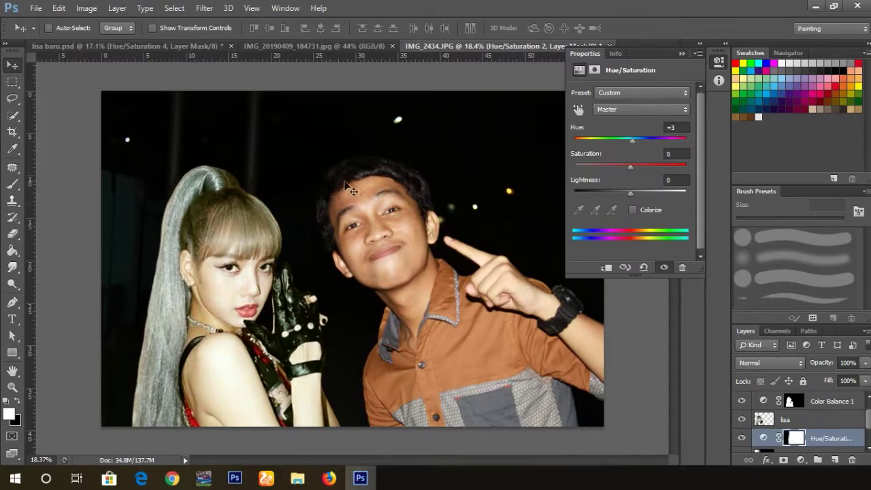
left_click_drag(632, 141, 629, 167)
left_click(683, 54)
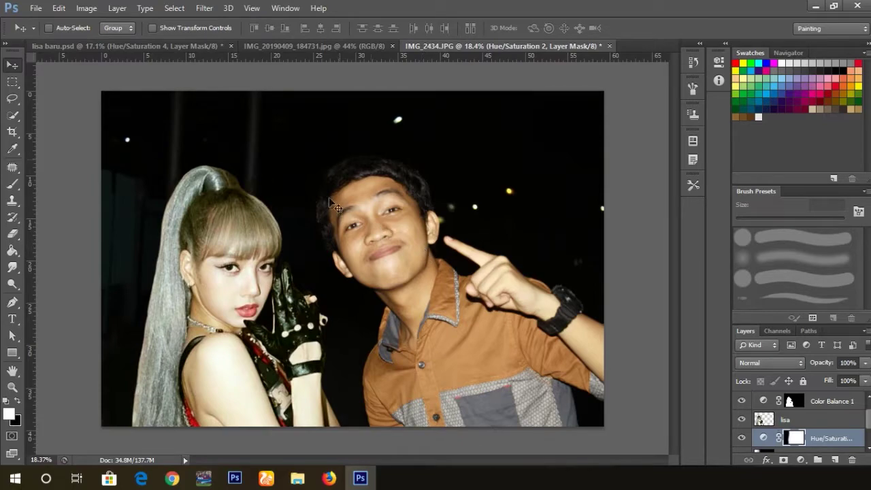
scroll(821, 430, "down", 2)
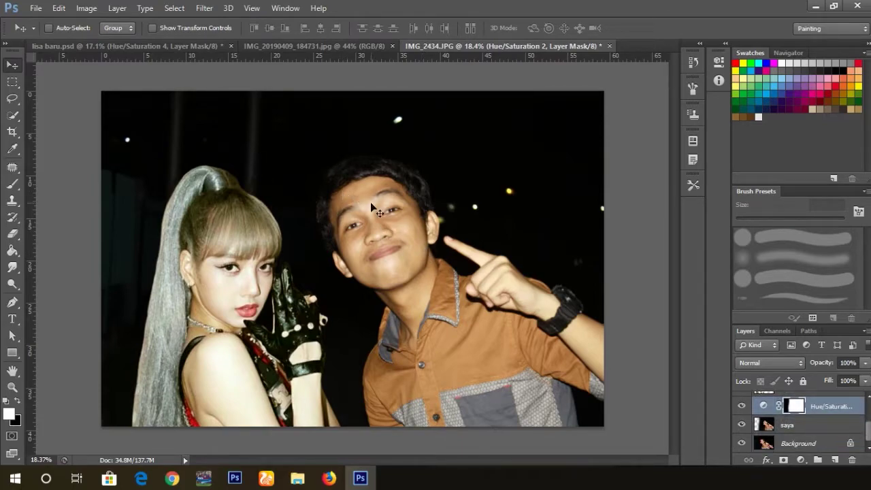
scroll(808, 427, "up", 2)
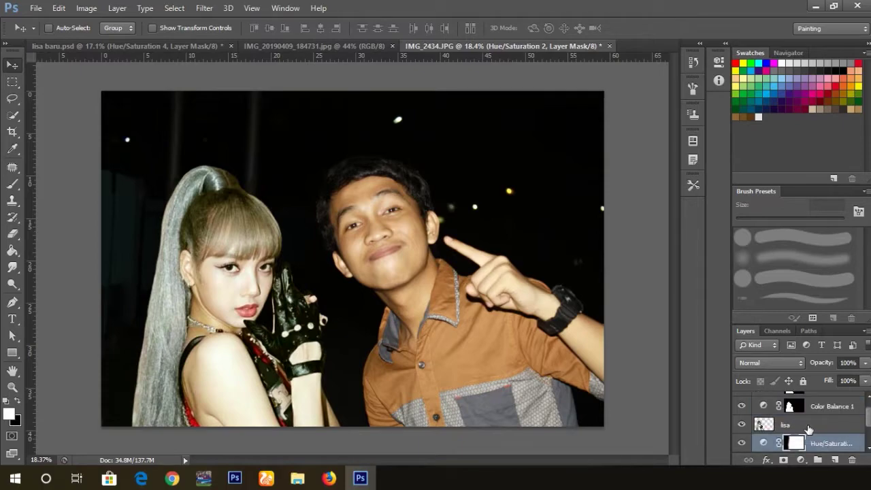
left_click(808, 427)
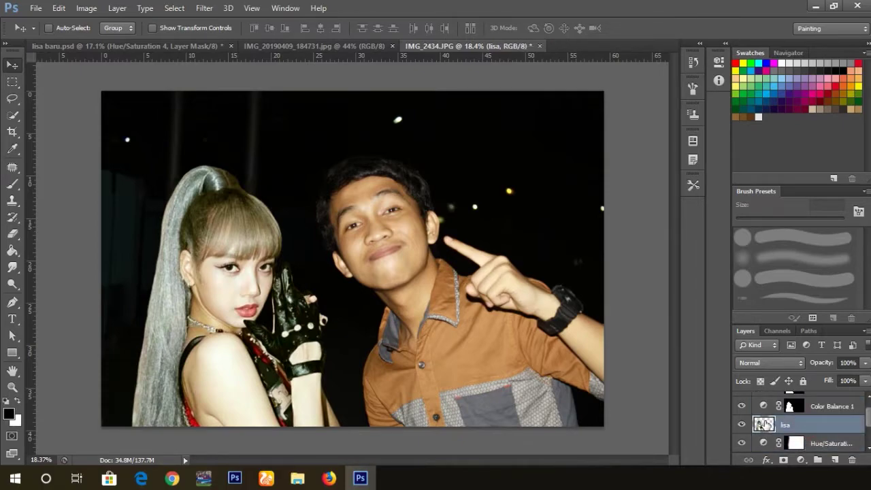
- Add a Brightness/Contrast layer masked to 'lisa' with brightness -24 and contrast -27
left_click_drag(766, 425, 764, 431)
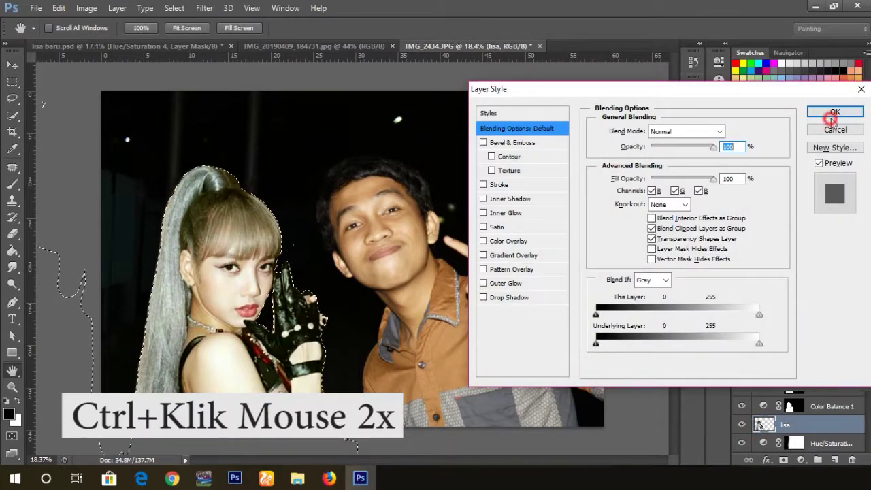
left_click(832, 113)
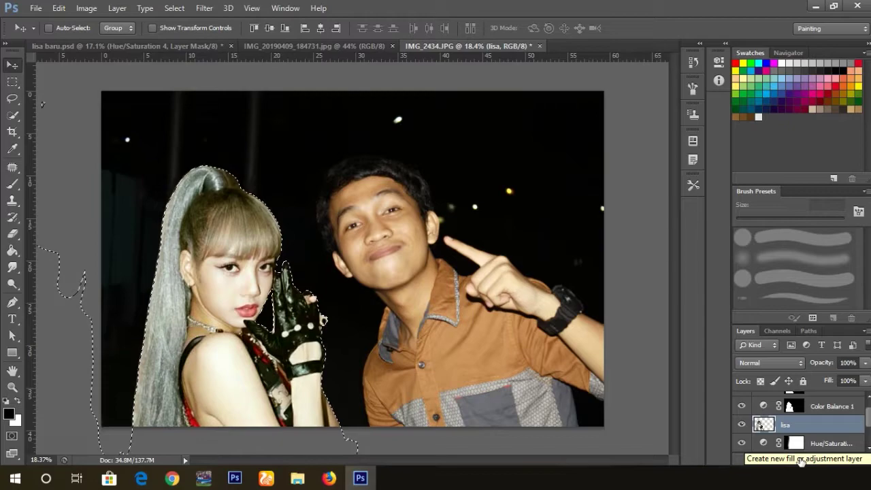
left_click(802, 463)
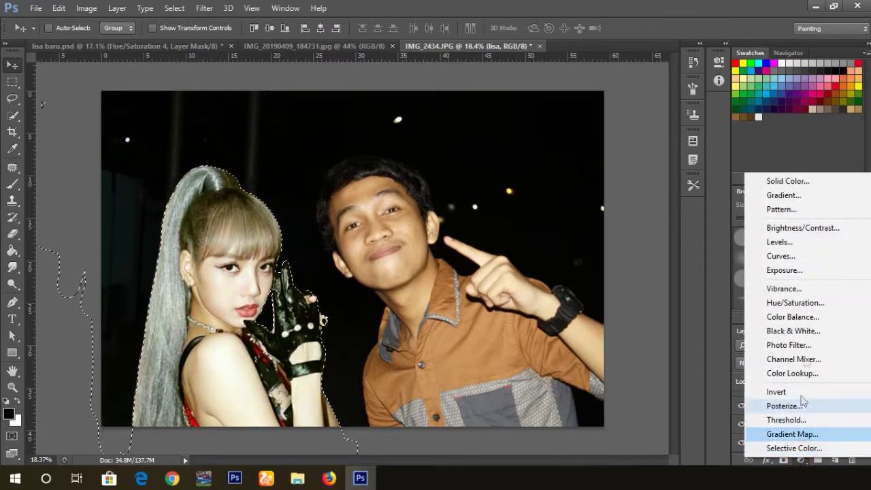
left_click(816, 230)
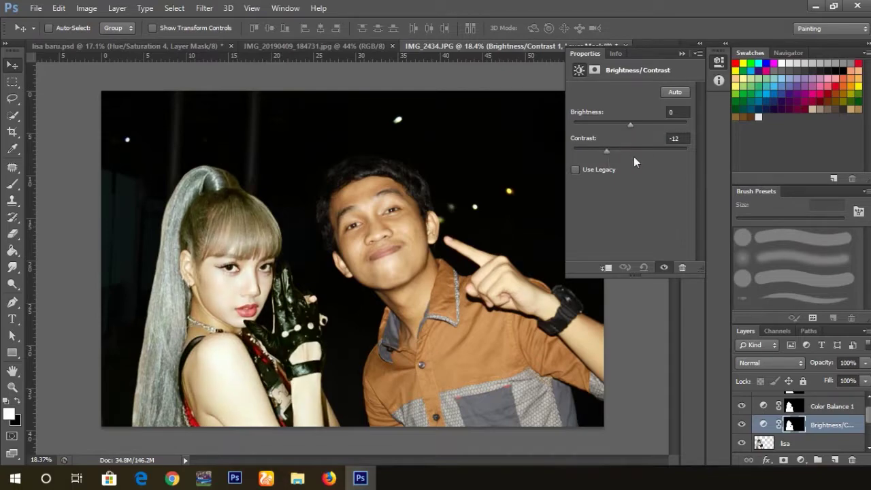
mouse_move(614, 156)
left_mouse_down()
mouse_move(638, 156)
mouse_move(577, 159)
mouse_move(628, 158)
left_mouse_up()
mouse_move(627, 125)
left_mouse_down()
mouse_move(588, 152)
mouse_move(623, 125)
left_mouse_up()
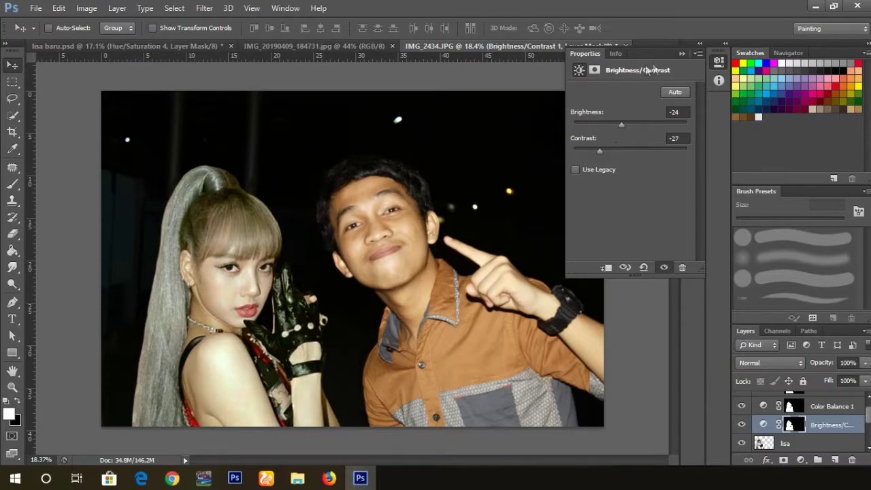
left_click(680, 53)
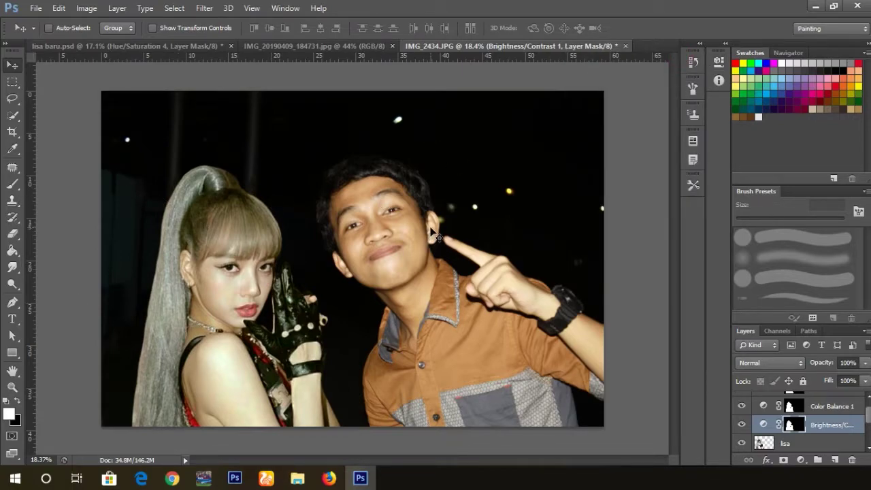
scroll(824, 438, "down", 1)
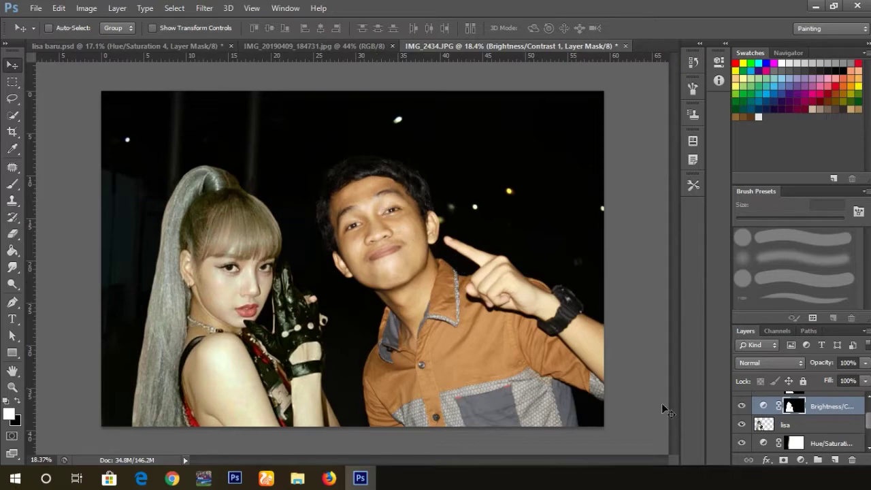
left_click(789, 424)
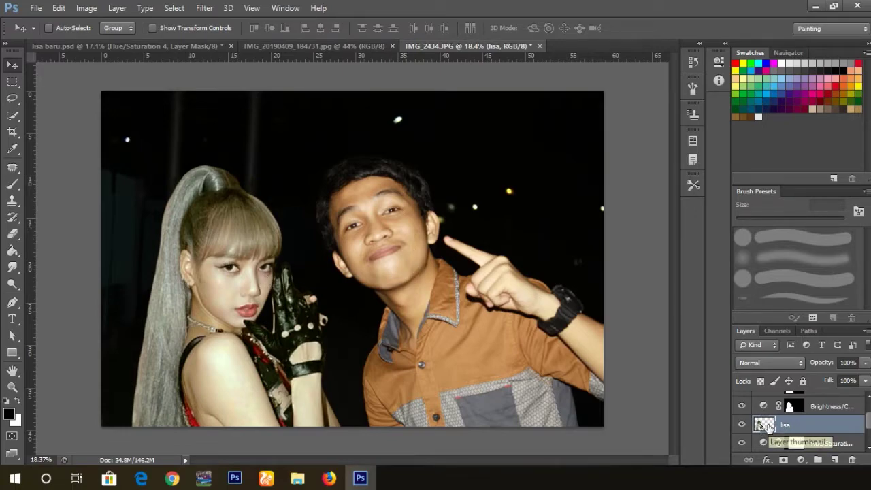
- Add a Hue/Saturation layer masked to 'lisa' with hue +1 and saturation +15
left_click(762, 425, "ctrl")
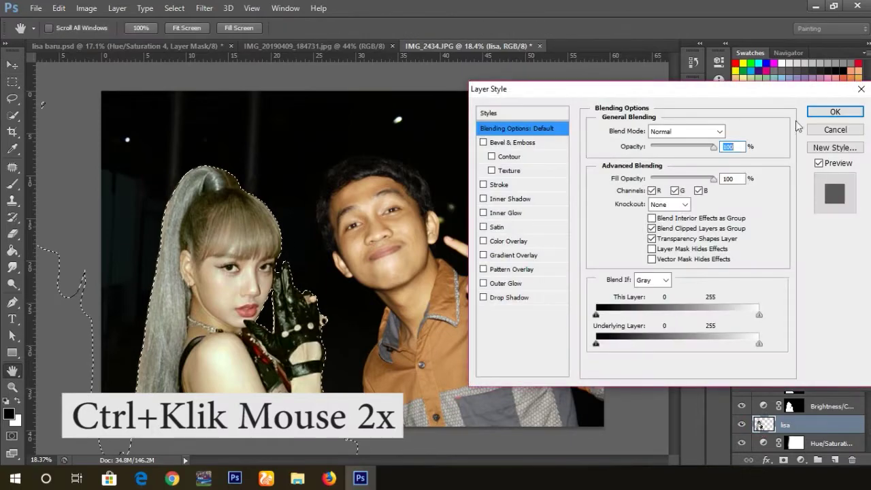
left_click(832, 112)
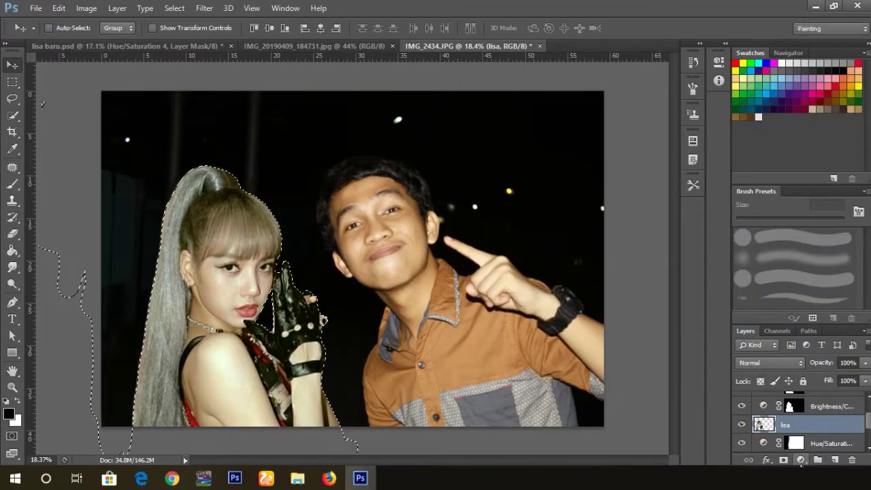
left_click(801, 461)
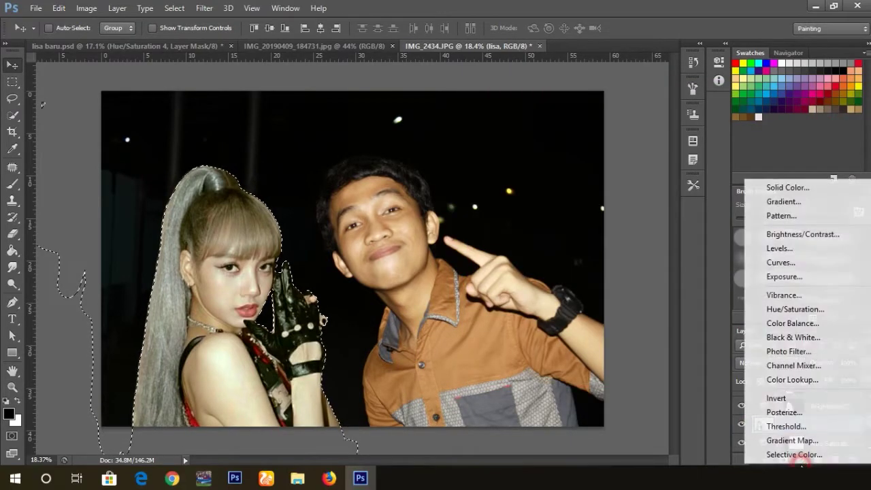
left_click(801, 308)
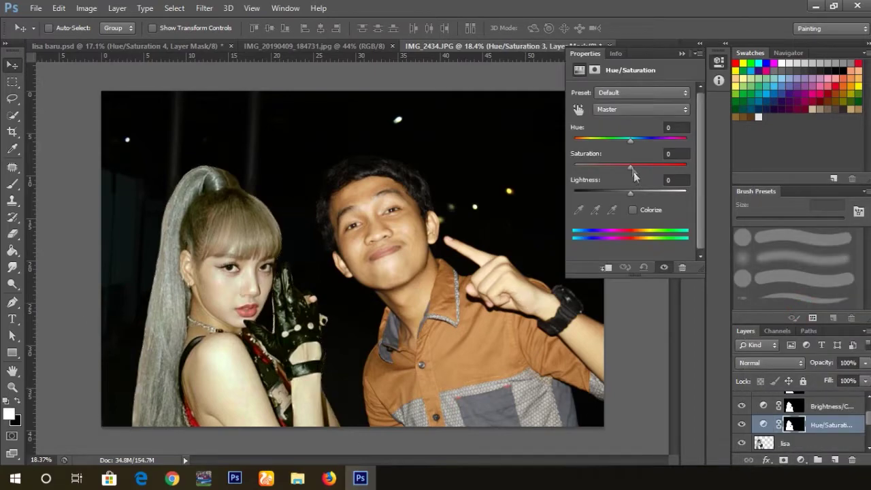
left_click_drag(632, 167, 660, 166)
left_click_drag(631, 141, 640, 167)
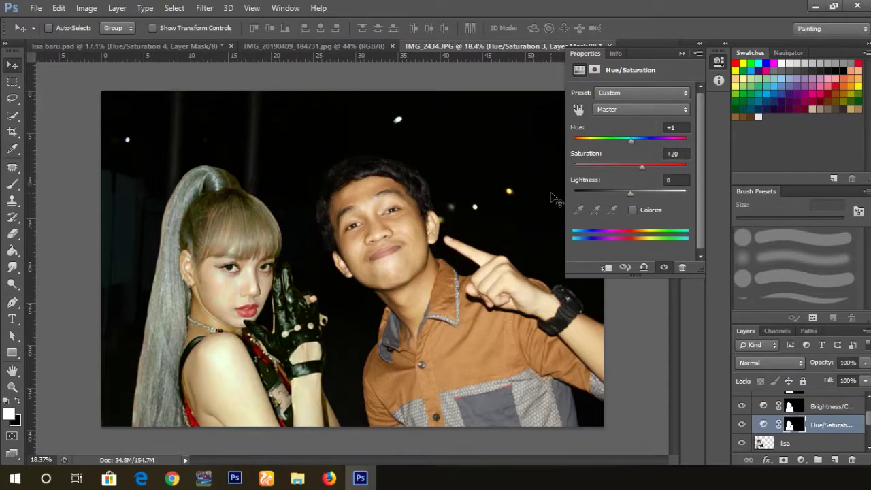
left_click(638, 167)
left_click(682, 53)
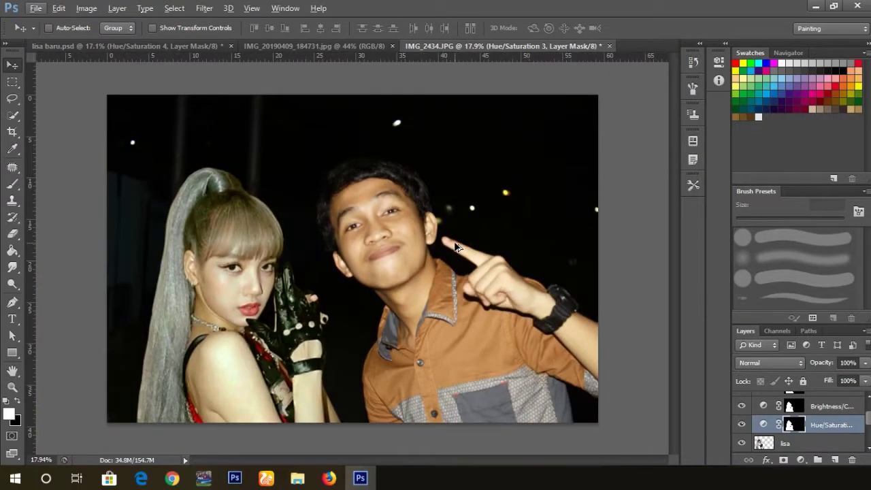
- Select the 'saya' layer and quick-select the man's face
scroll(456, 246, "down", 1)
key("alt")
key("alt")
scroll(807, 429, "down", 2)
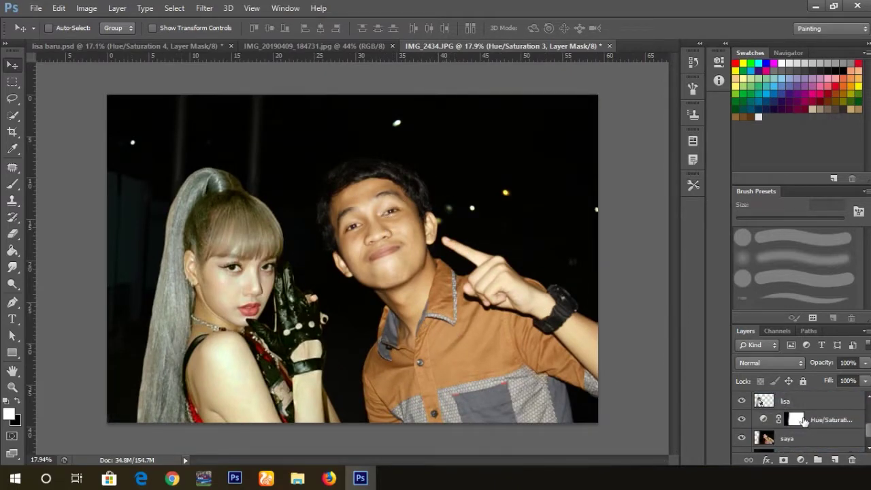
scroll(807, 426, "down", 2)
left_click(803, 423)
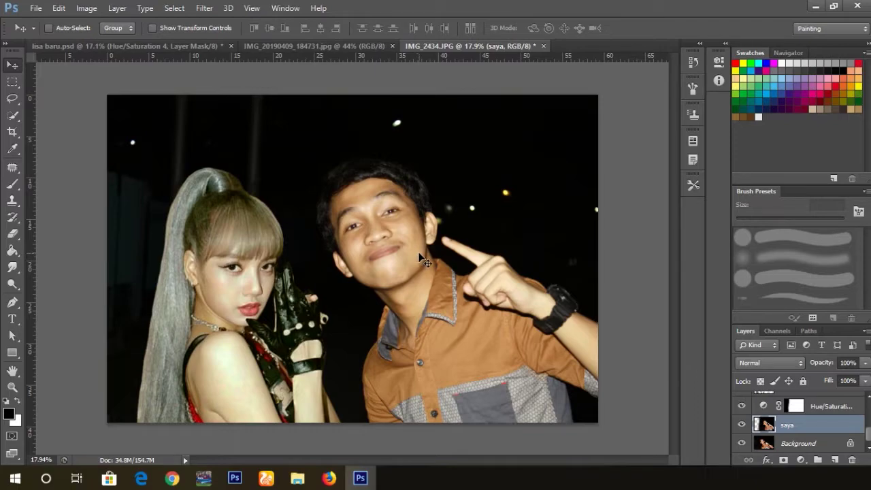
key("w")
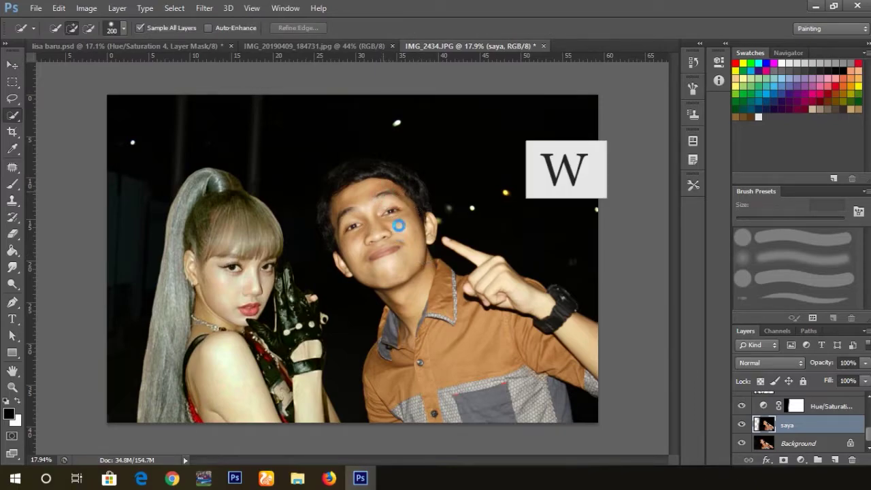
left_click_drag(382, 202, 393, 205)
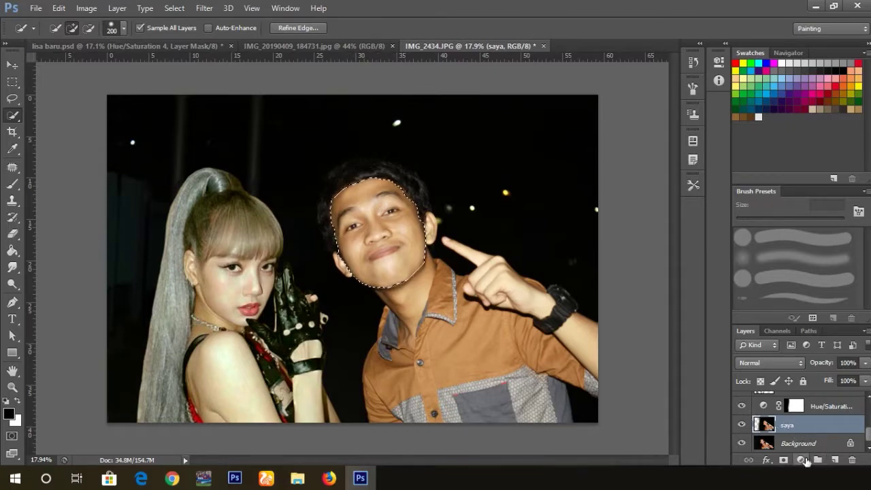
- Add a Brightness/Contrast layer for the face, brightness 17 and contrast -16, toggling it to compare
left_click(804, 460)
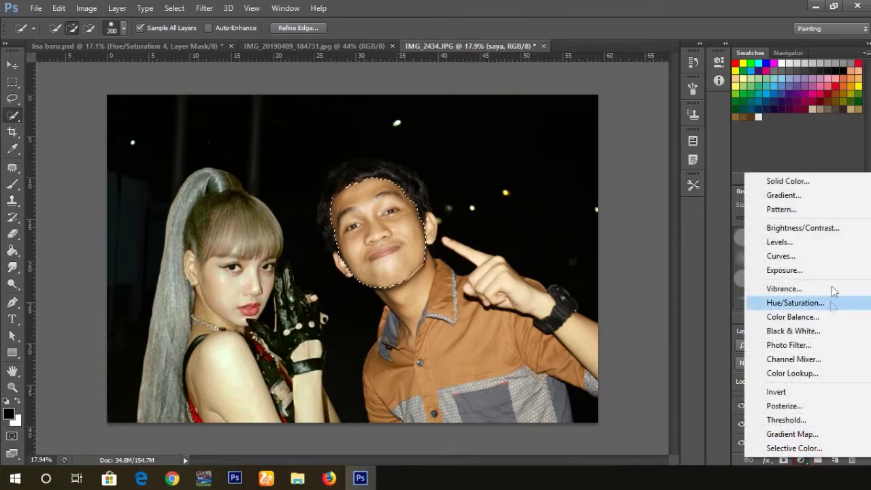
left_click(831, 228)
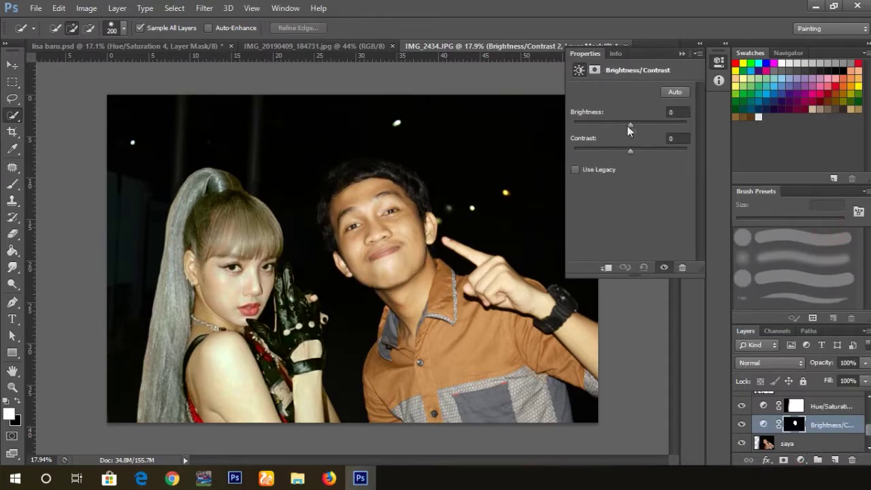
mouse_move(642, 125)
left_mouse_down()
mouse_move(595, 153)
mouse_move(631, 150)
mouse_move(631, 126)
left_mouse_up()
left_click_drag(611, 157, 613, 156)
left_click(682, 54)
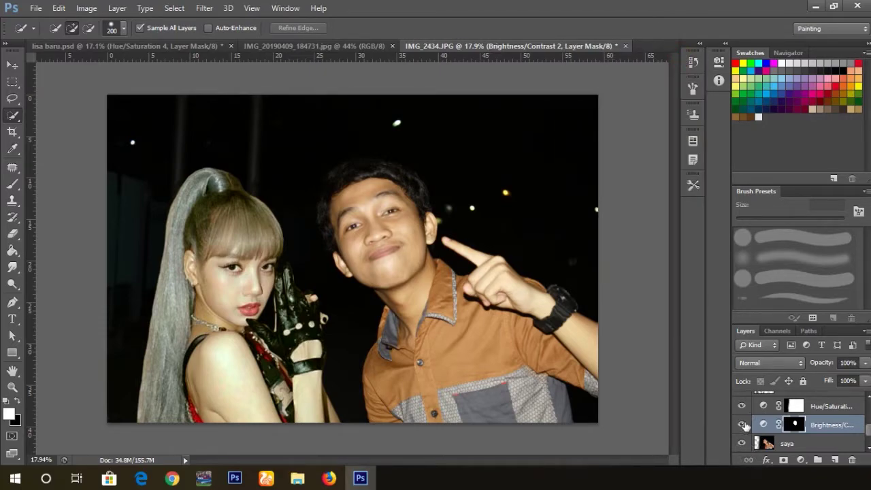
left_click(742, 425)
left_click(743, 425)
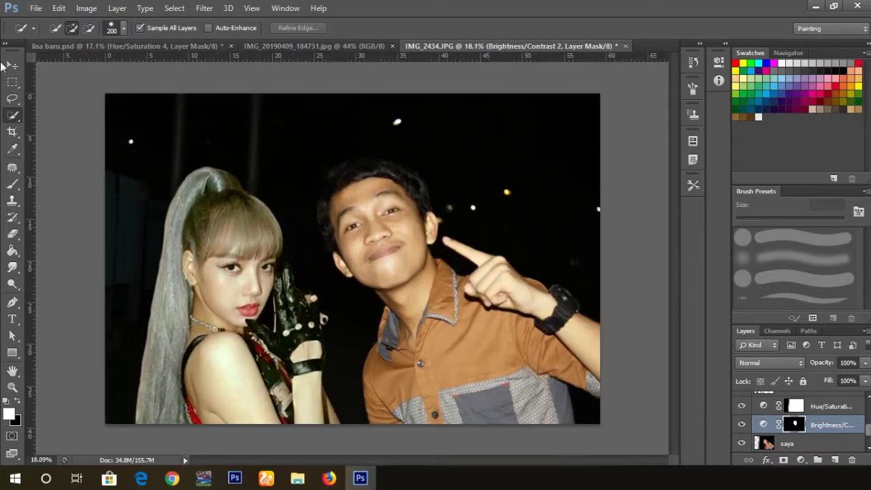
- Add a whole-image Hue/Saturation adjustment above Hue/Saturation 1 with saturation +9
left_click(11, 65)
scroll(796, 418, "up", 2)
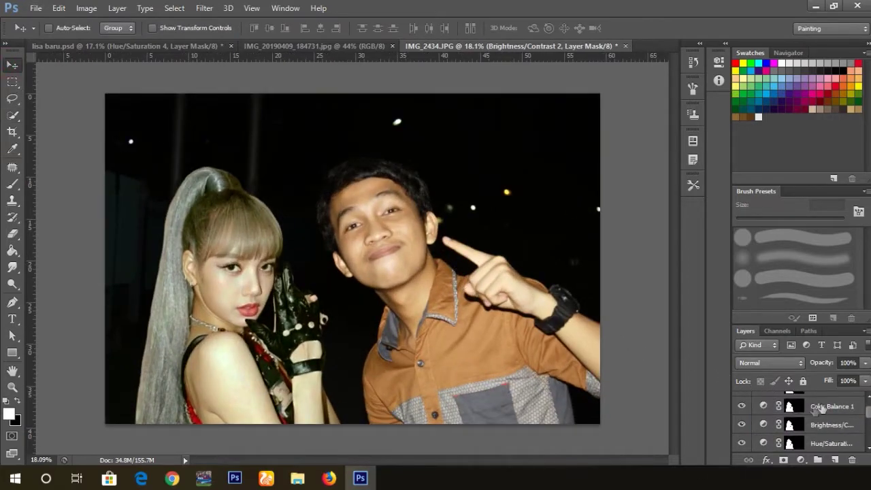
scroll(810, 411, "up", 2)
scroll(822, 409, "up", 1)
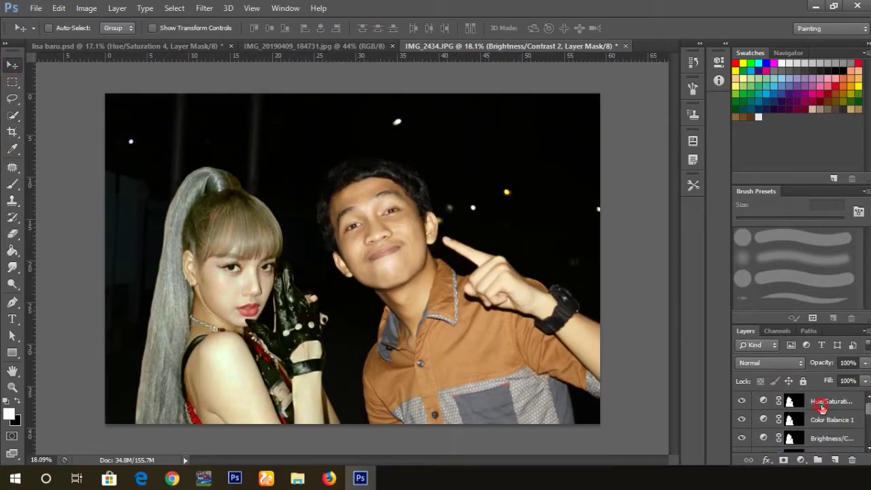
left_click(821, 407)
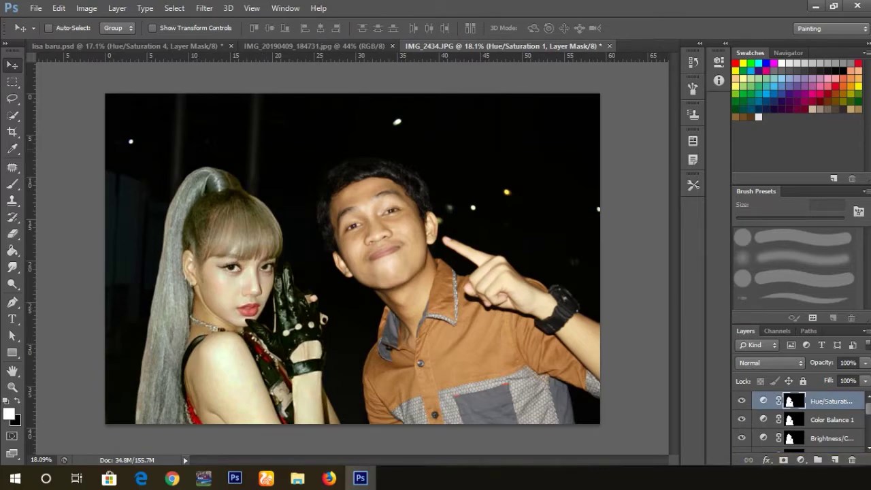
left_click(802, 460)
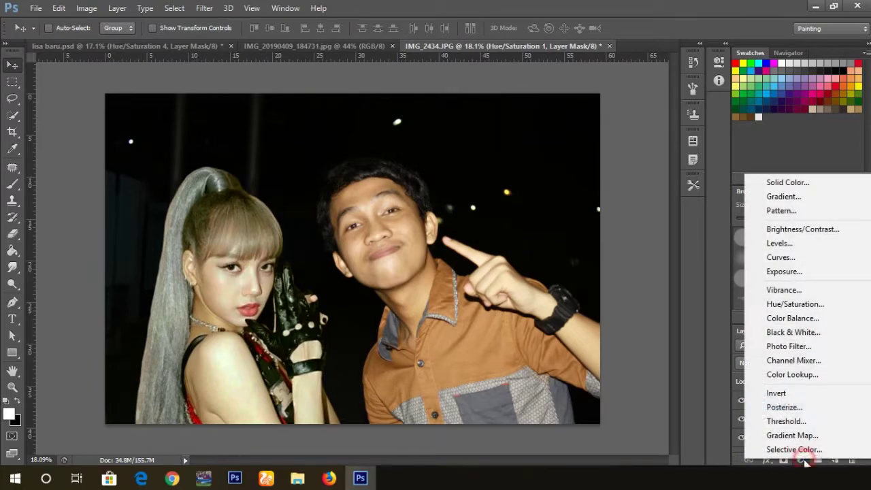
left_click(801, 312)
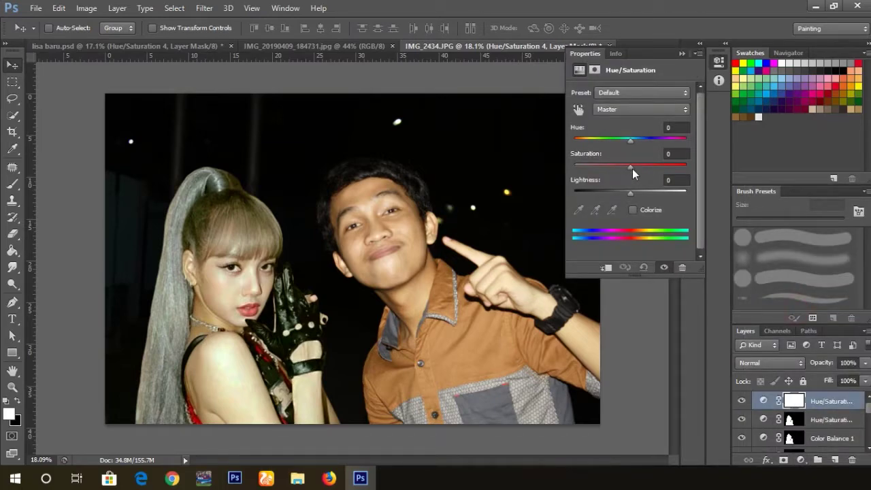
left_click_drag(633, 168, 638, 168)
left_click_drag(637, 168, 636, 168)
left_click(676, 53)
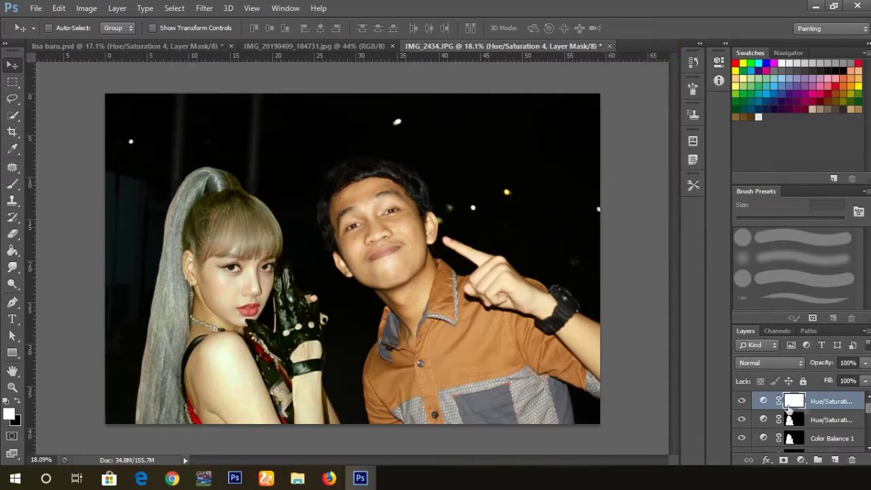
- Reorder the Hue/Saturation adjustment layers in the Layers panel stack
left_click(833, 422)
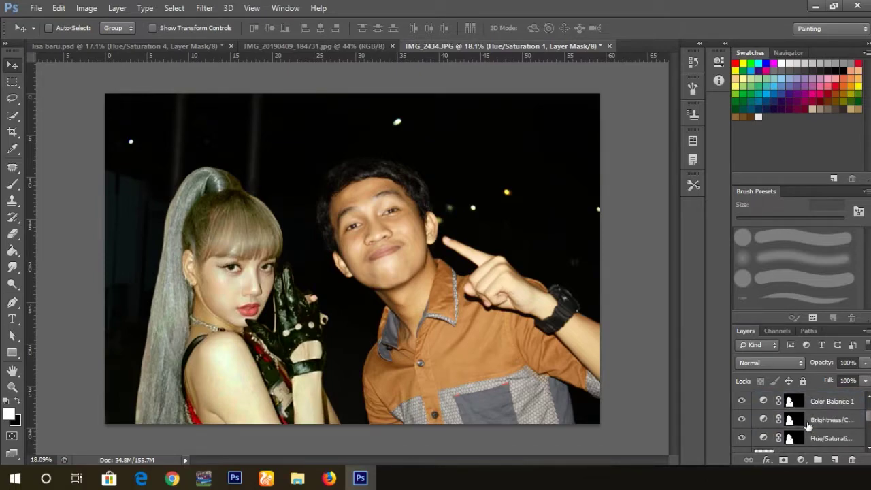
left_click_drag(810, 441, 816, 403)
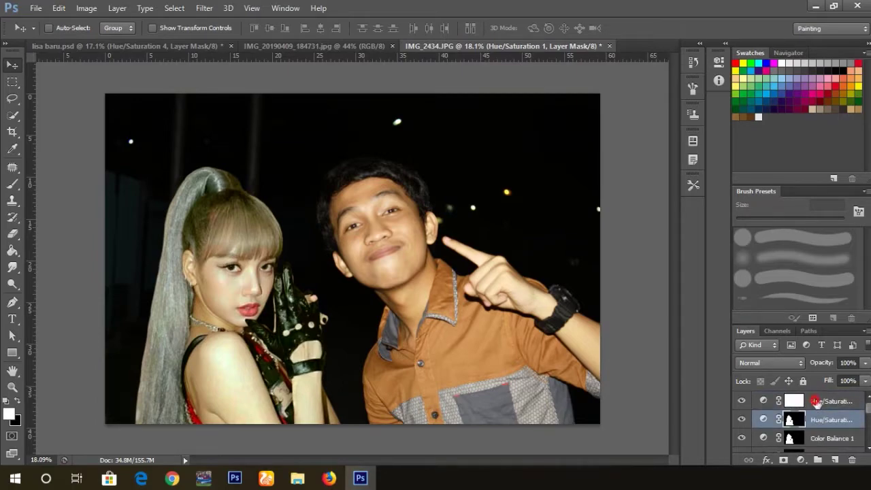
left_click_drag(817, 402, 824, 424)
scroll(824, 424, "down", 3)
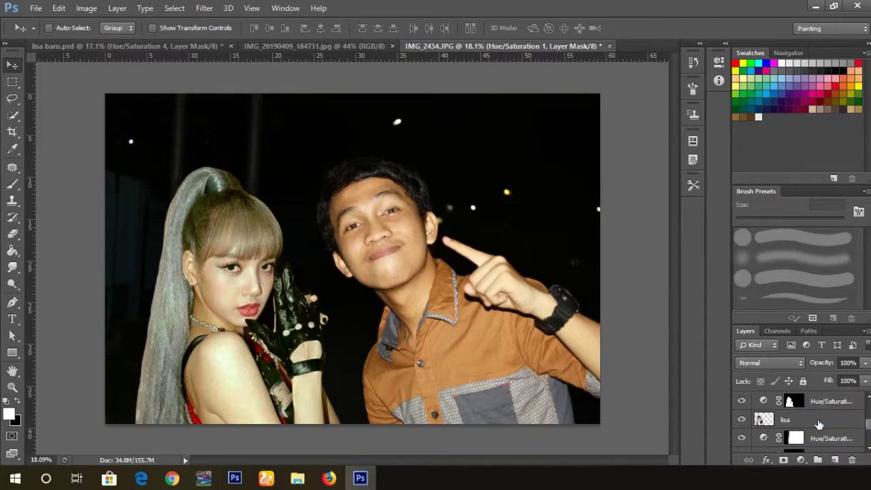
- Group the hue/saturation and woman layers, duplicate the group, hide Group 1, and merge the copy
left_click(819, 422, "shift")
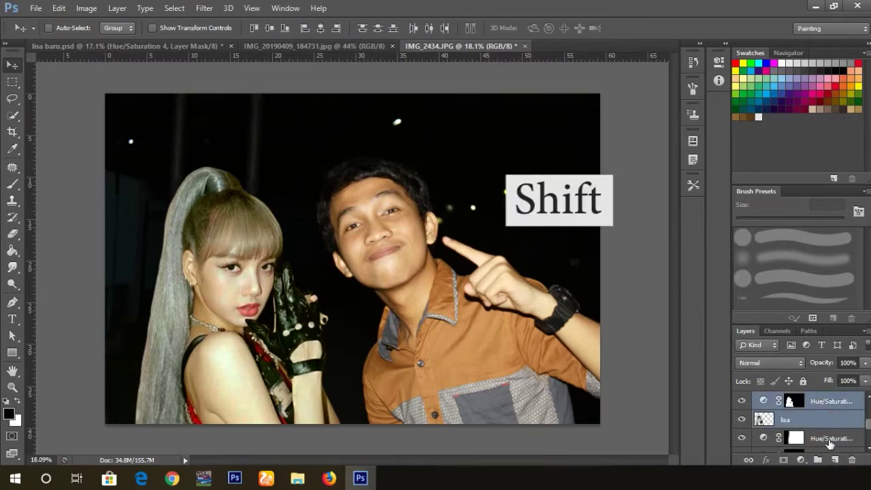
key("ctrl+g")
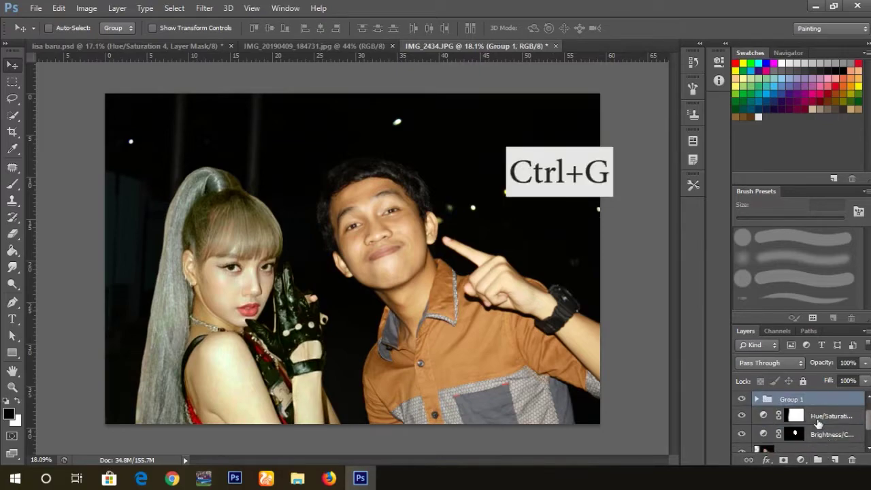
scroll(819, 424, "up", 1)
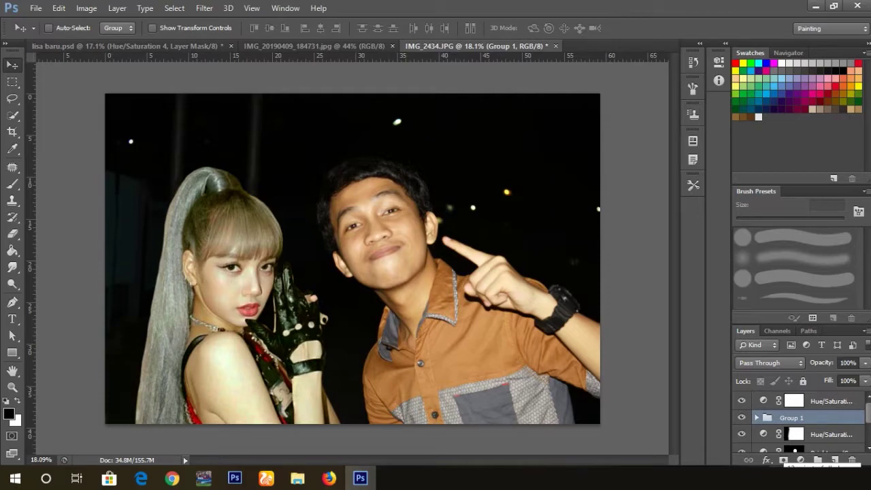
key("ctrl+j")
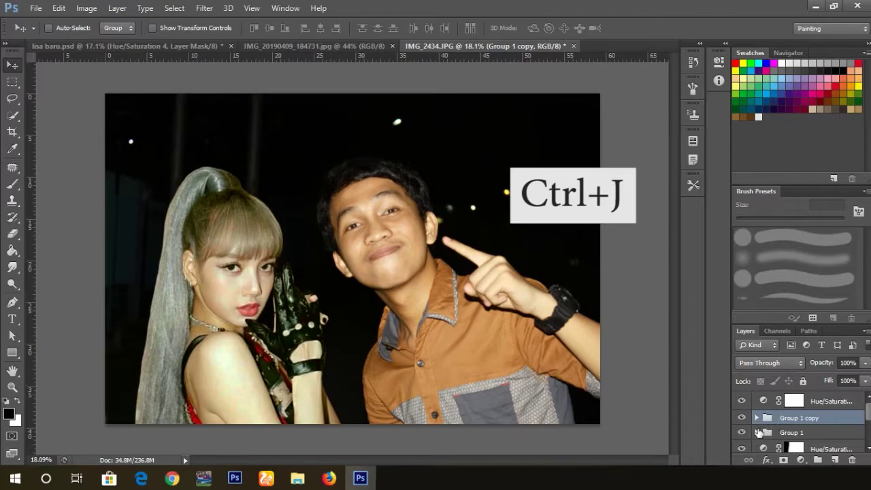
left_click(742, 433)
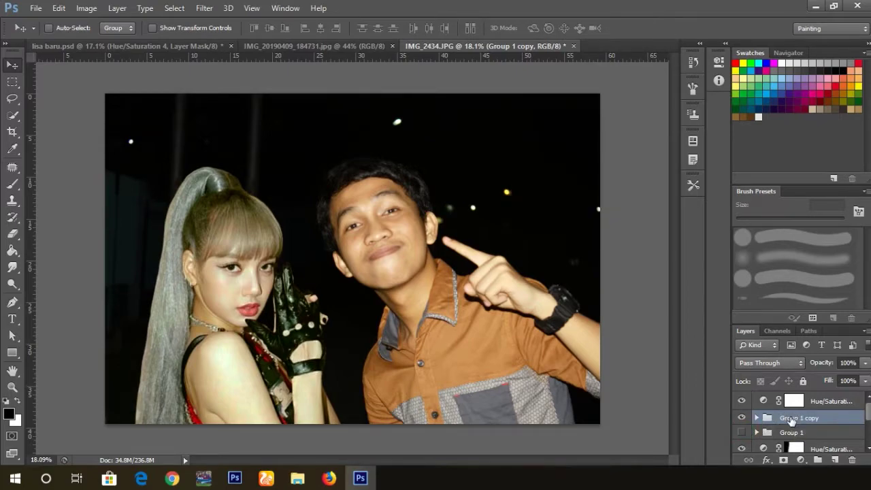
key("ctrl+e")
type("lisa")
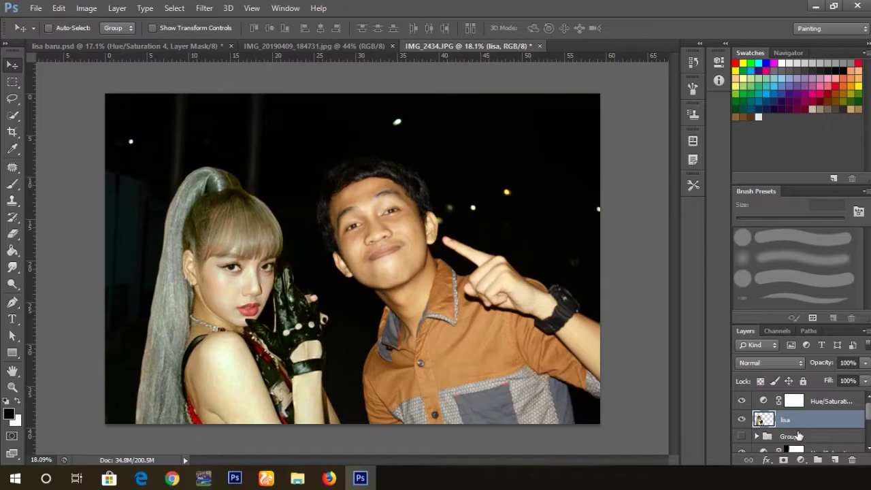
double_click(787, 422)
- Name the merged layer 'lisa' and zoom in on the woman's hair and ponytail
key("Return")
scroll(181, 204, "up", 1)
scroll(180, 204, "up", 1)
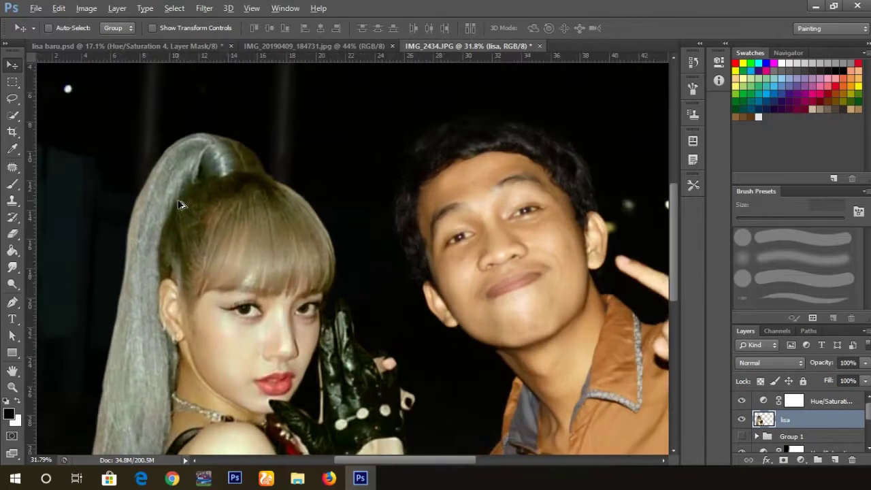
scroll(181, 200, "down", 1)
scroll(146, 288, "up", 1)
scroll(149, 286, "up", 2)
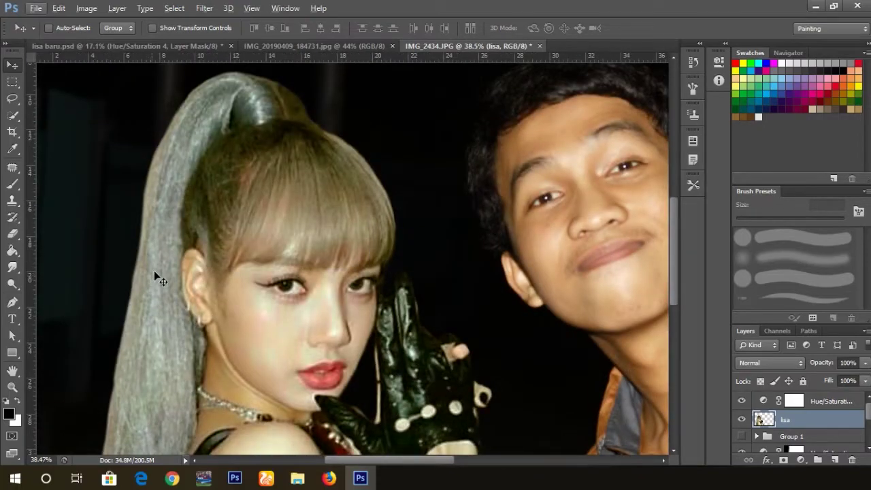
mouse_move(160, 262)
left_mouse_down()
mouse_move(295, 237)
mouse_move(276, 225)
mouse_move(311, 220)
mouse_move(209, 220)
mouse_move(235, 220)
left_mouse_up()
left_click_drag(259, 272, 302, 243)
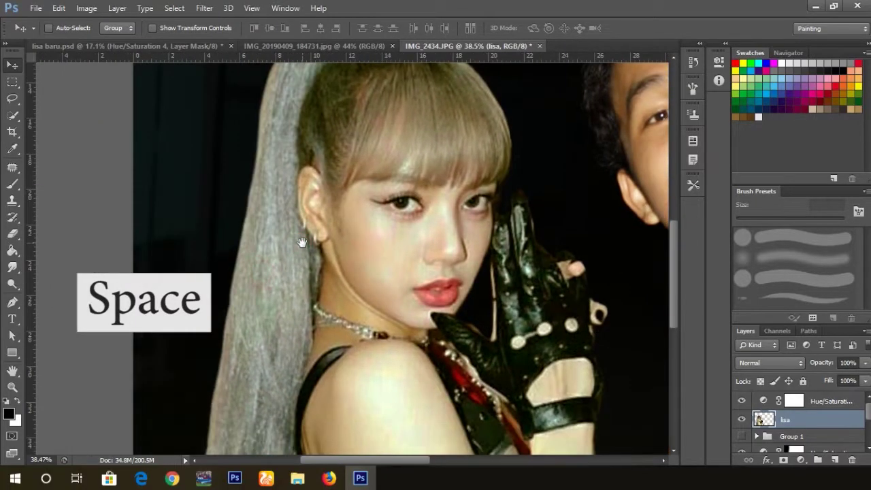
scroll(297, 222, "down", 2)
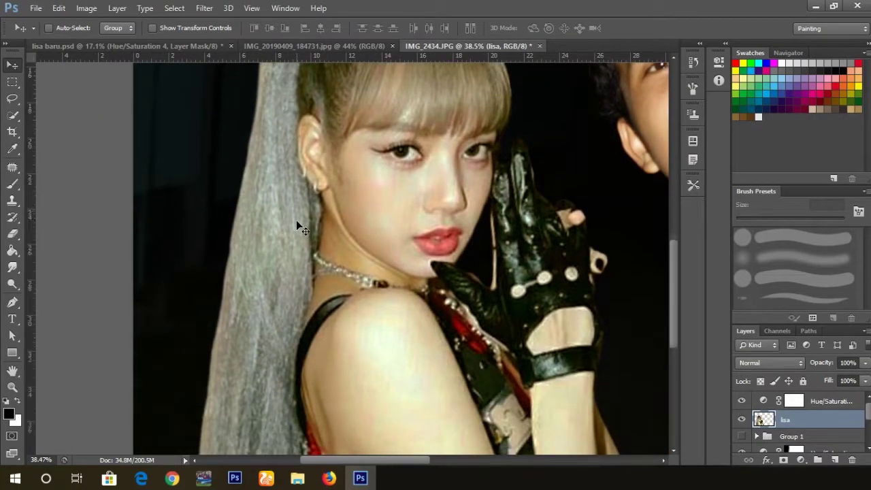
scroll(298, 222, "down", 3)
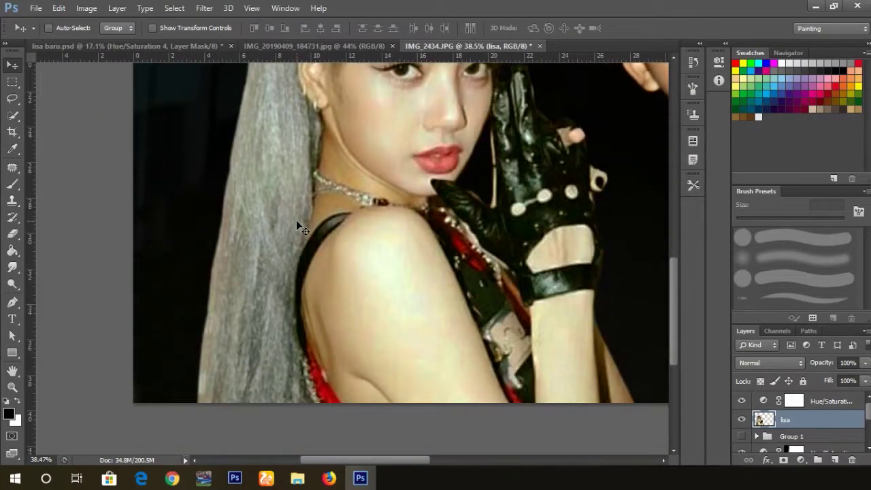
- Switch to the Smudge tool (Lighten, 65%) and smudge a test spot on the ponytail edge
left_click(13, 270)
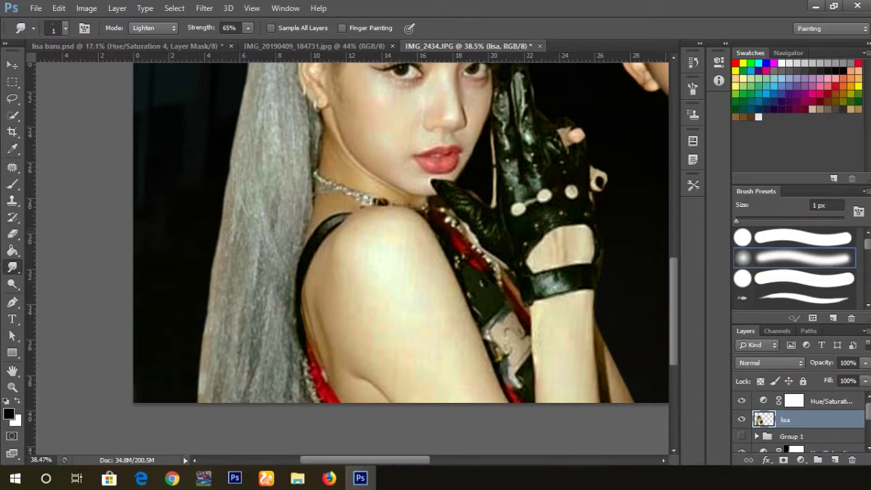
scroll(193, 237, "up", 1)
scroll(204, 225, "up", 1)
scroll(225, 197, "up", 1)
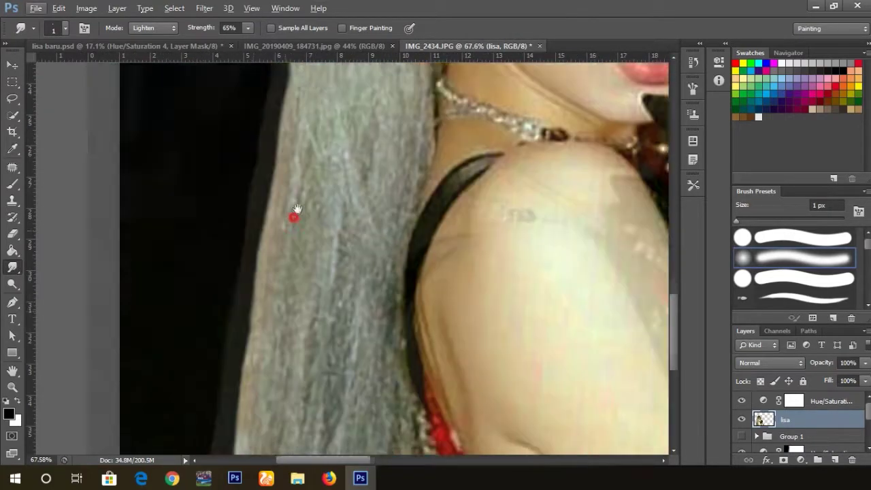
scroll(246, 170, "up", 1)
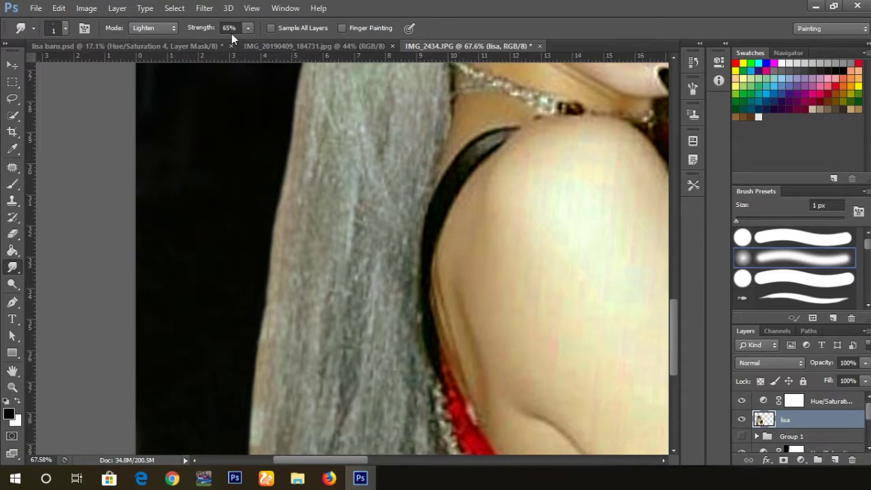
scroll(277, 227, "down", 3)
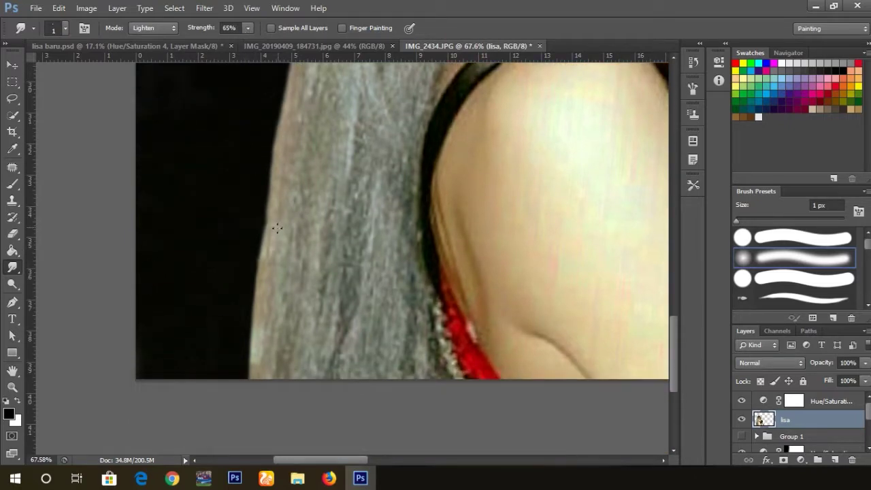
left_click(264, 240)
key("bracketright")
key("bracketright")
key("bracketright")
key("bracketright")
key("bracketright")
key("bracketright")
key("bracketright")
key("bracketright")
key("bracketright")
key("bracketright")
key("bracketright")
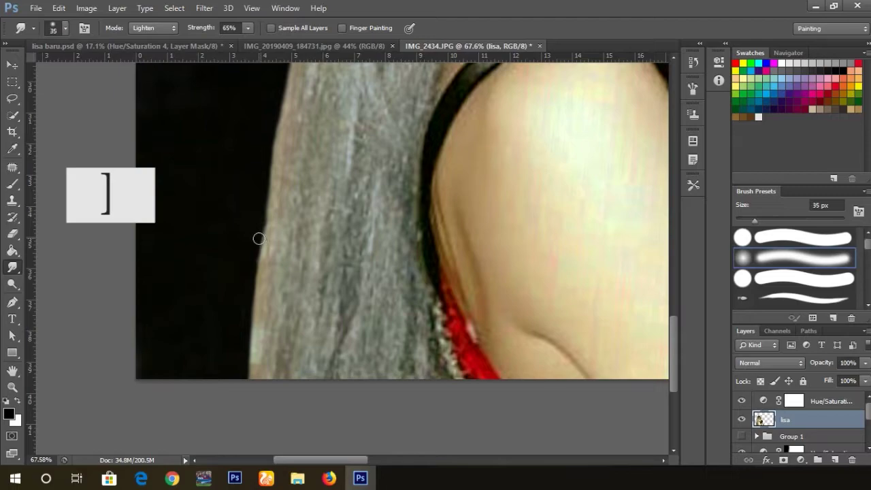
key("bracketleft")
key("bracketleft")
key("bracketleft")
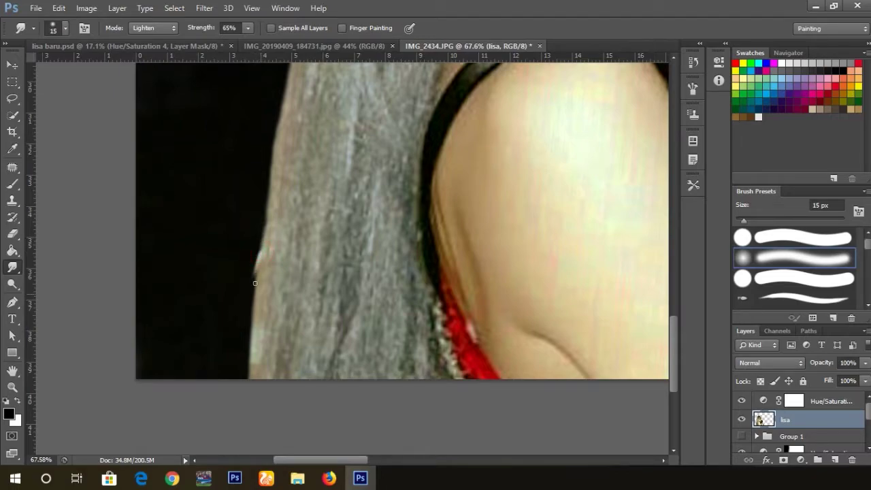
scroll(252, 319, "down", 5)
scroll(250, 319, "up", 4)
scroll(249, 318, "up", 3)
- Smudge the ponytail's left and lower edges into the dark background with a smaller brush
left_click_drag(249, 319, 235, 436)
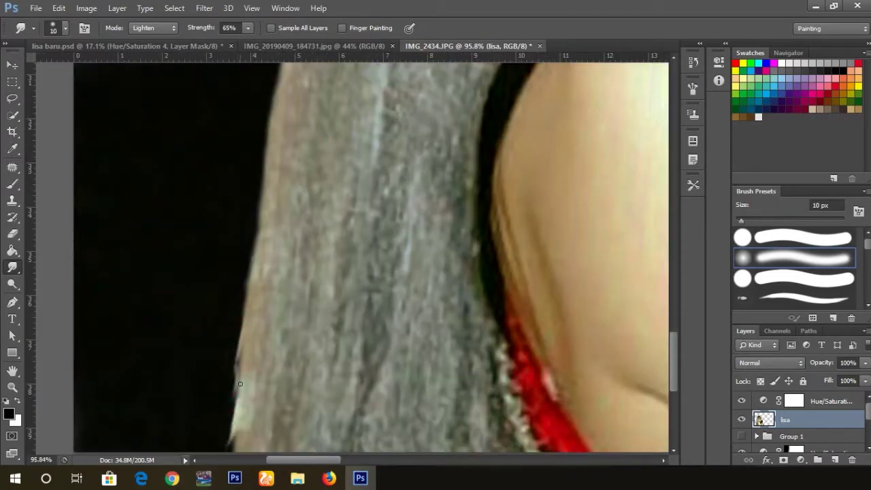
scroll(235, 422, "down", 4)
key("bracketleft")
scroll(231, 381, "up", 5)
left_click_drag(252, 313, 232, 409)
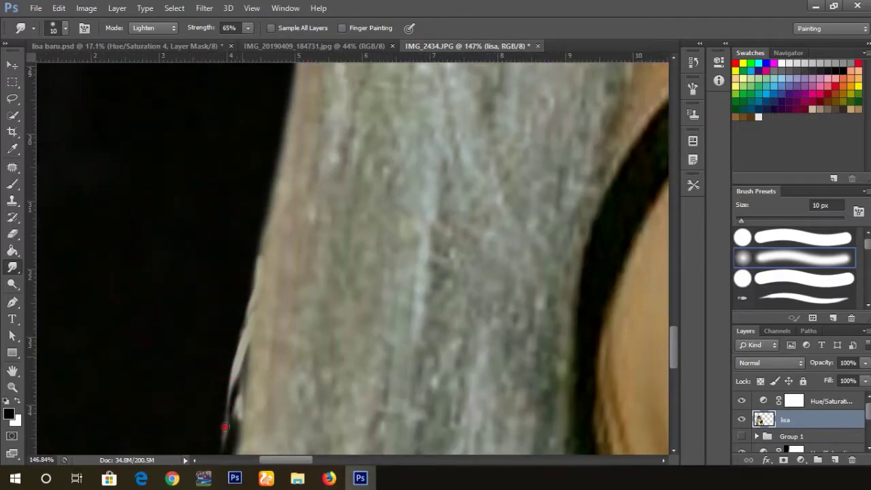
scroll(232, 381, "down", 1)
scroll(204, 367, "down", 4)
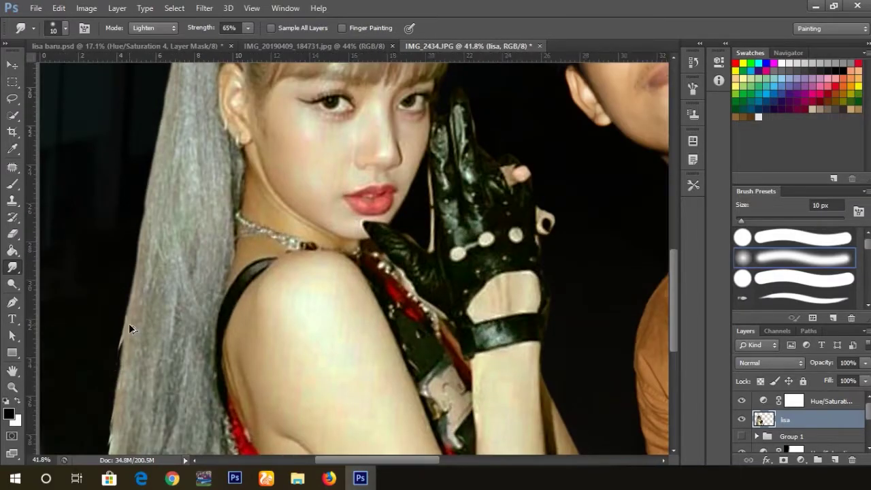
scroll(137, 296, "up", 3)
left_click_drag(208, 298, 208, 368)
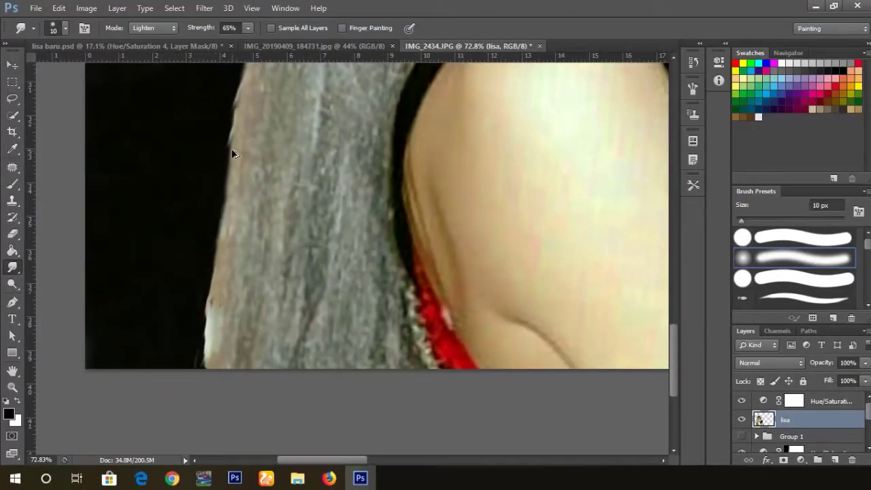
- Smudge the lower hair edge again with a larger brush, then pan up to the ponytail's top
key("bracketright")
key("bracketright")
left_click_drag(211, 289, 218, 337)
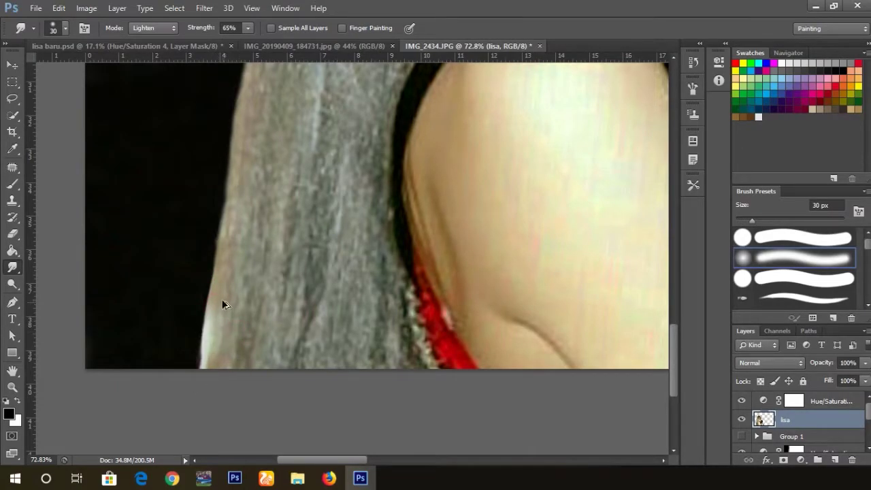
scroll(222, 302, "up", 5)
scroll(304, 347, "down", 6)
scroll(304, 346, "up", 6)
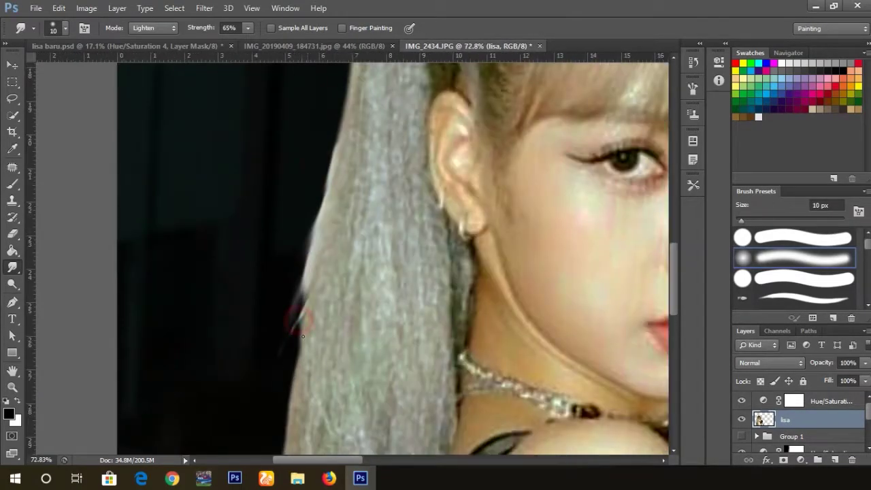
key("bracketleft")
key("bracketleft")
scroll(300, 382, "down", 3)
scroll(85, 324, "down", 3)
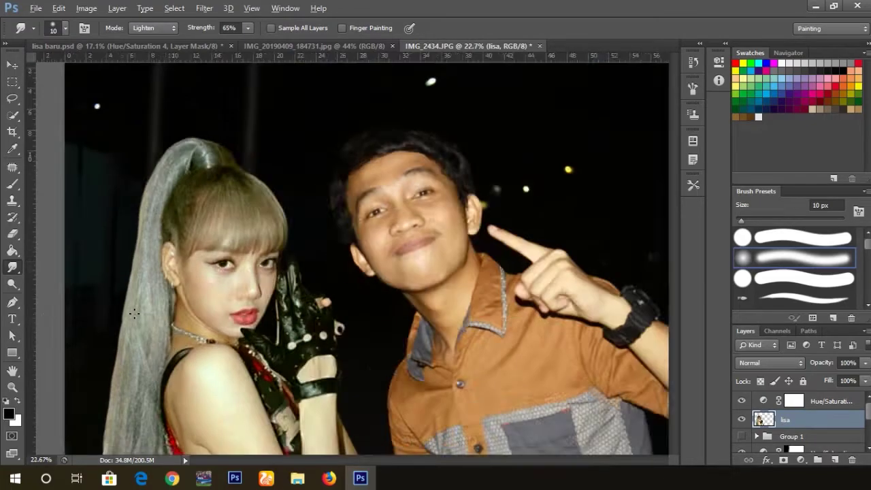
scroll(135, 313, "up", 5)
mouse_move(140, 295)
left_mouse_down()
mouse_move(250, 308)
mouse_move(307, 285)
left_mouse_up()
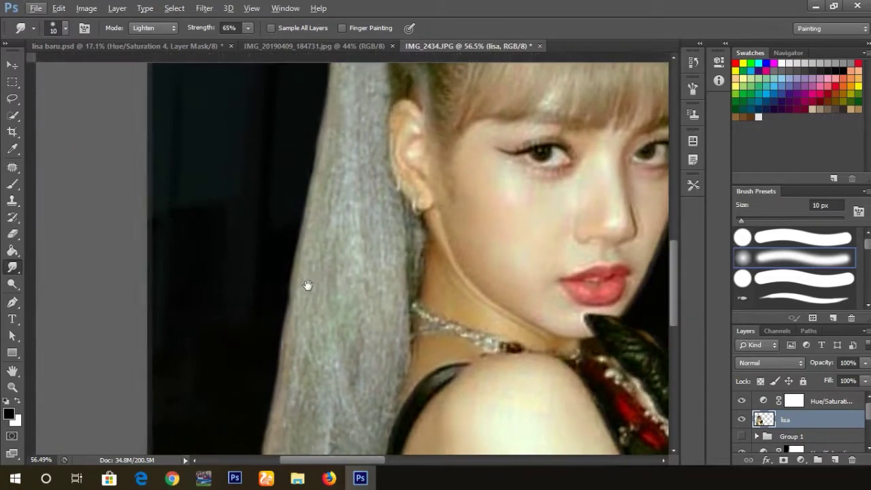
mouse_move(344, 137)
left_mouse_down()
mouse_move(342, 291)
mouse_move(331, 334)
left_mouse_up()
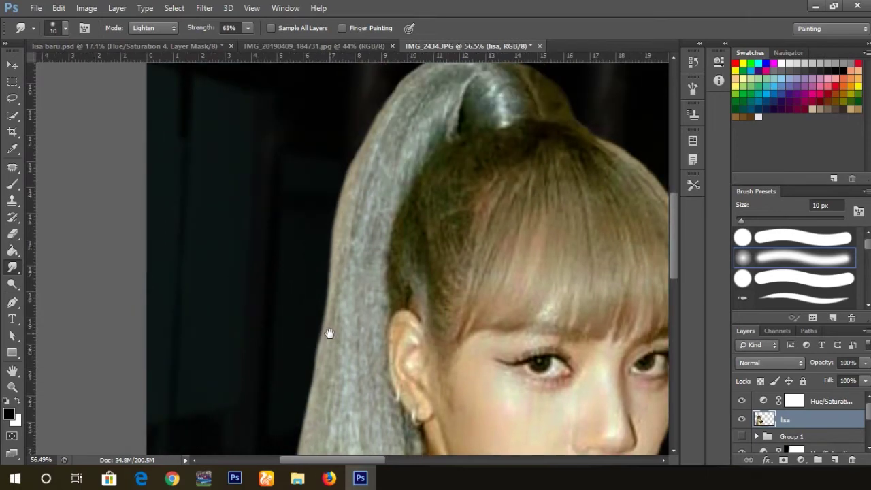
key("e")
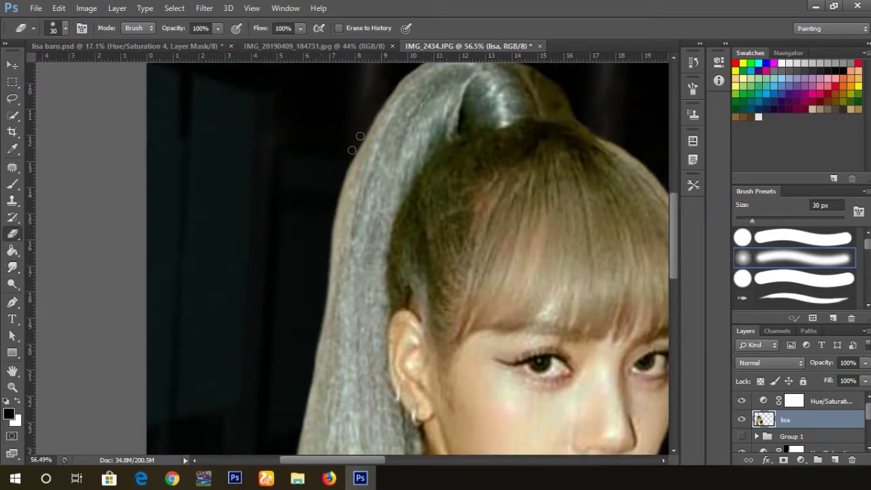
- Erase stray light pixels in strips along the ponytail's left edge
scroll(327, 227, "up", 1)
scroll(353, 320, "up", 3)
left_click_drag(385, 214, 391, 190)
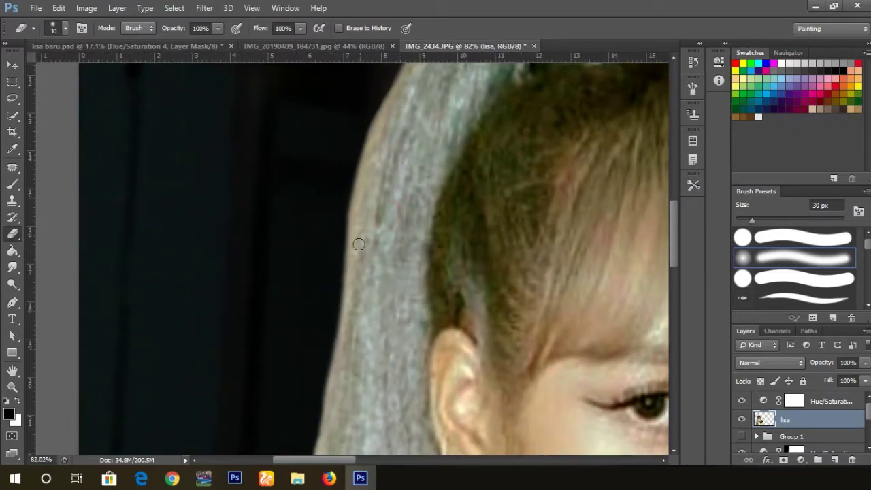
mouse_move(343, 271)
left_mouse_down()
mouse_move(317, 406)
mouse_move(365, 233)
left_mouse_up()
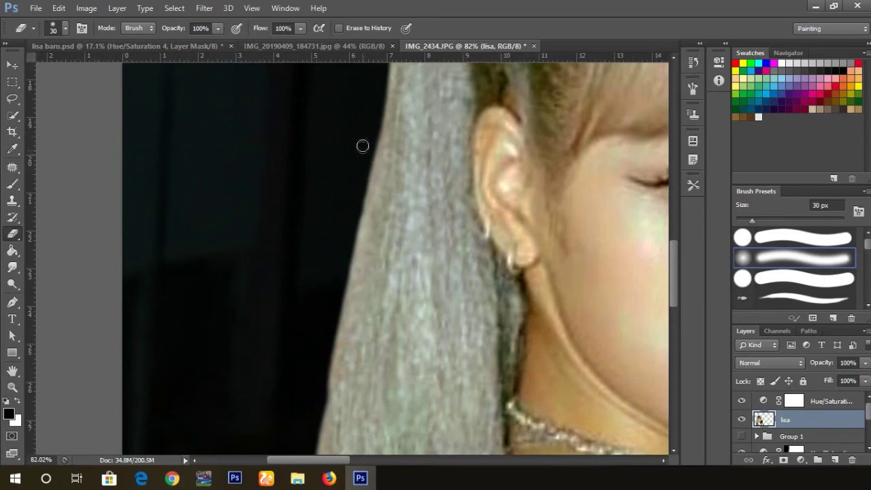
left_click_drag(375, 130, 323, 379)
left_click_drag(337, 302, 377, 100)
scroll(354, 136, "down", 3)
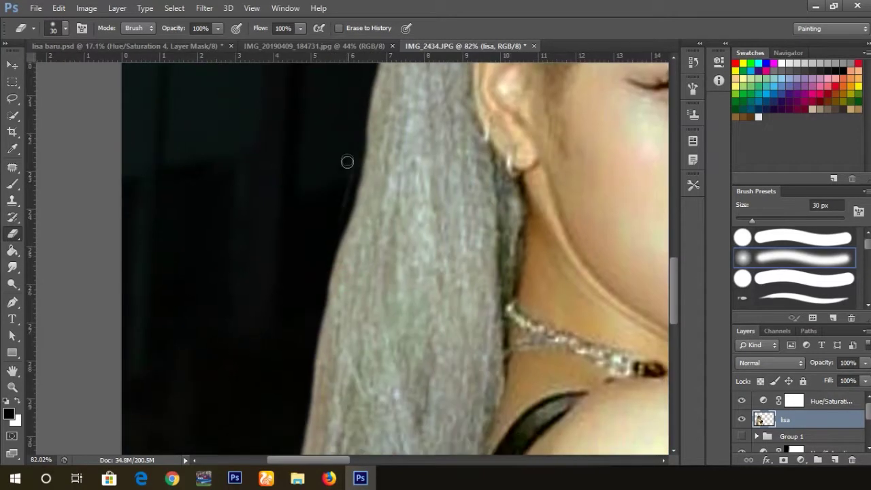
left_click_drag(346, 159, 309, 340)
scroll(330, 264, "down", 2)
scroll(329, 264, "up", 1)
left_click_drag(331, 195, 320, 381)
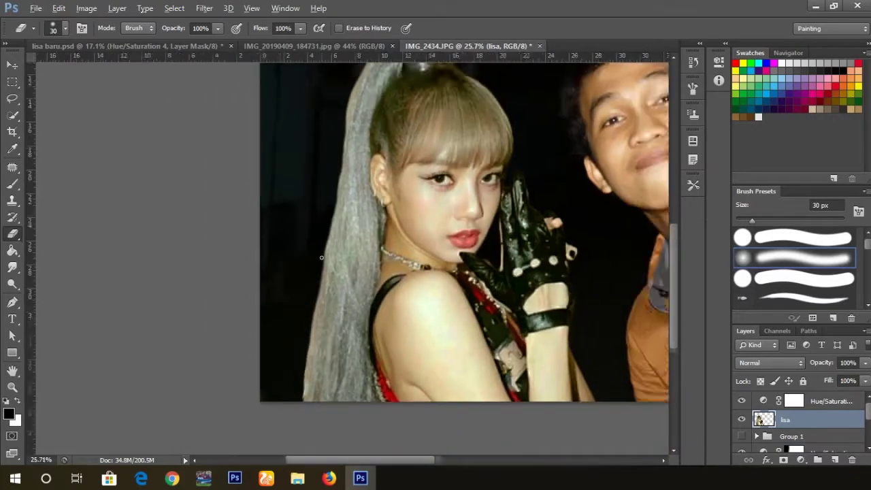
scroll(204, 340, "down", 3)
scroll(119, 340, "down", 2)
scroll(119, 340, "up", 2)
scroll(119, 341, "up", 1)
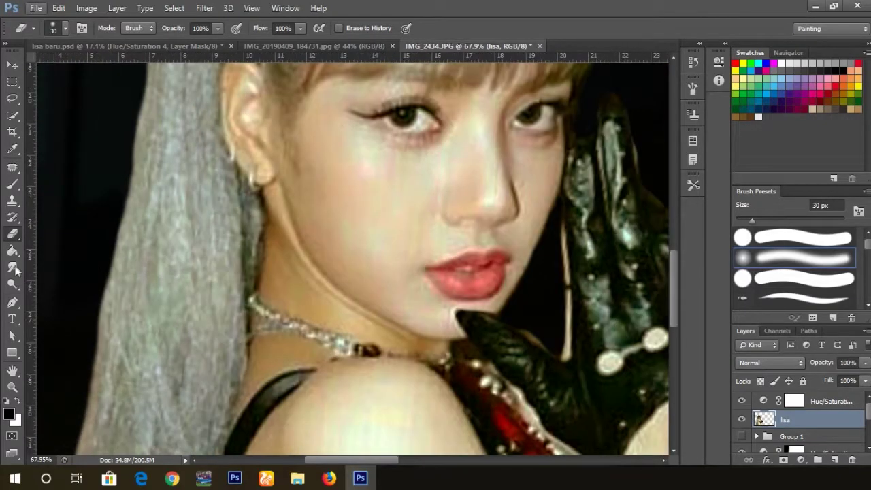
- Smudge the ponytail's left edge into the background with the Lighten 65% Smudge tool
key("r")
left_click_drag(140, 171, 361, 296)
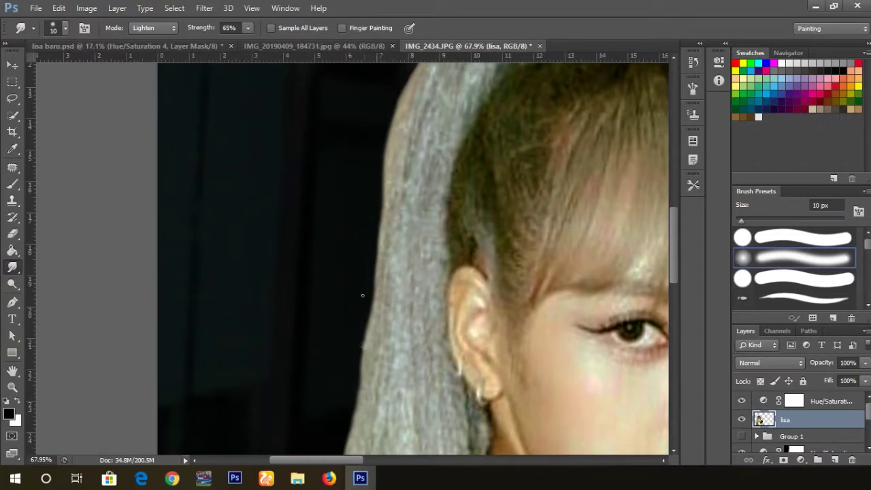
left_click_drag(381, 211, 371, 353)
left_click_drag(377, 297, 355, 385)
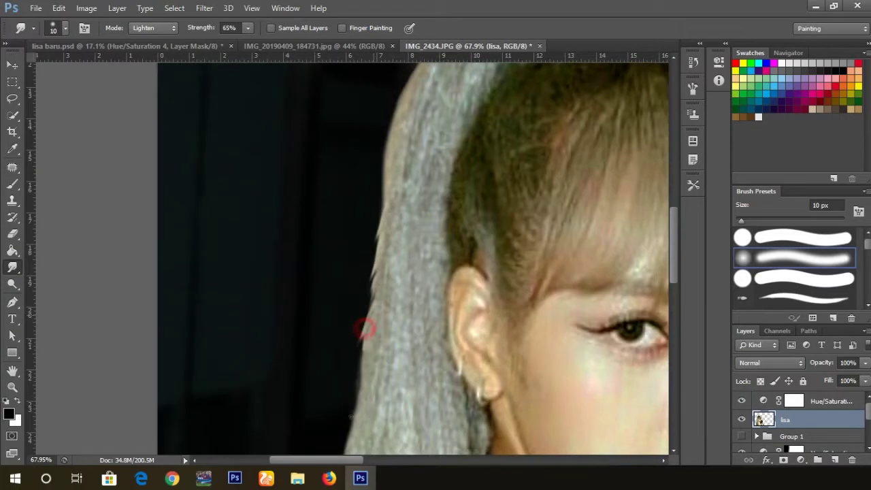
scroll(359, 364, "down", 2)
scroll(156, 310, "down", 3)
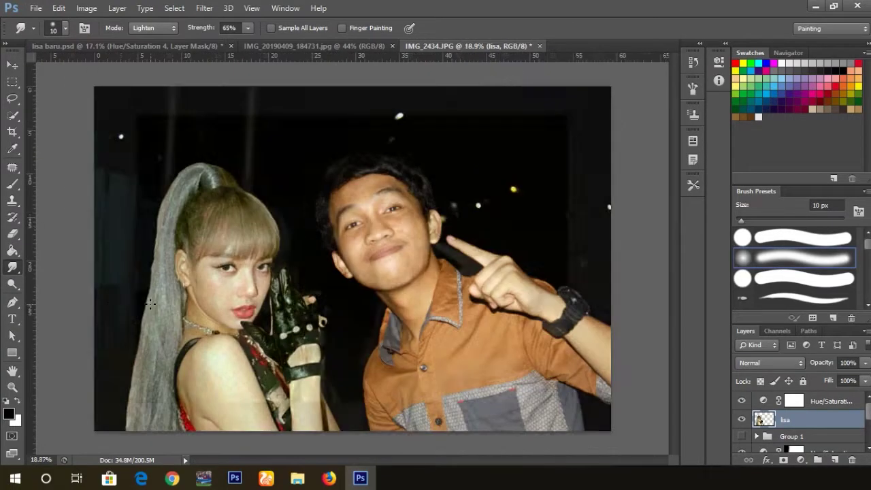
scroll(156, 311, "up", 3)
scroll(156, 310, "up", 2)
scroll(142, 288, "left", 5)
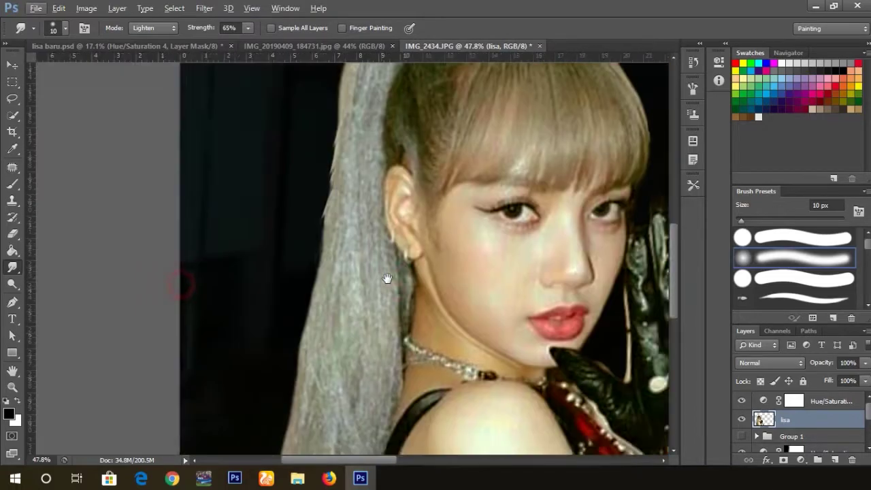
scroll(175, 288, "left", 2)
left_click_drag(417, 227, 401, 251)
left_click_drag(399, 202, 394, 272)
left_click_drag(399, 225, 388, 322)
scroll(388, 322, "down", 3)
scroll(139, 215, "up", 4)
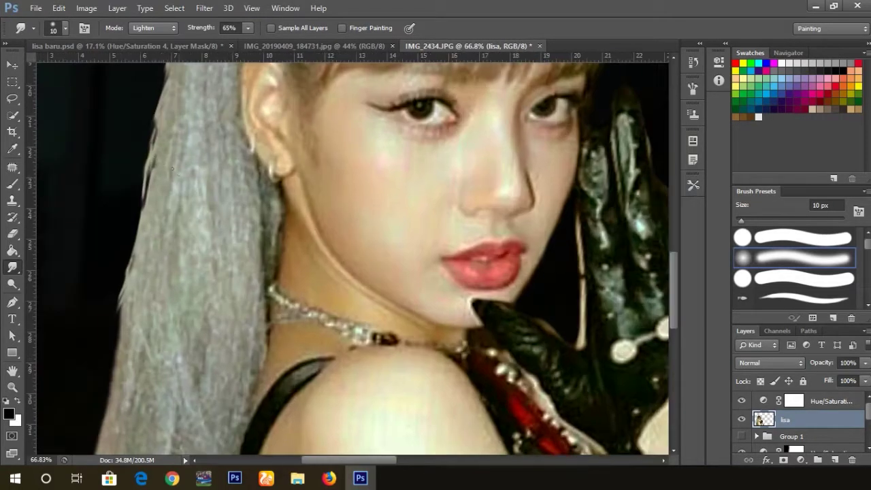
scroll(140, 215, "up", 2)
- Shrink the smudge brush to 6 px and smooth jagged bits off the hair's left edge
key("bracketleft")
key("bracketleft")
key("bracketleft")
mouse_move(140, 215)
left_mouse_down()
mouse_move(150, 170)
mouse_move(136, 225)
left_mouse_up()
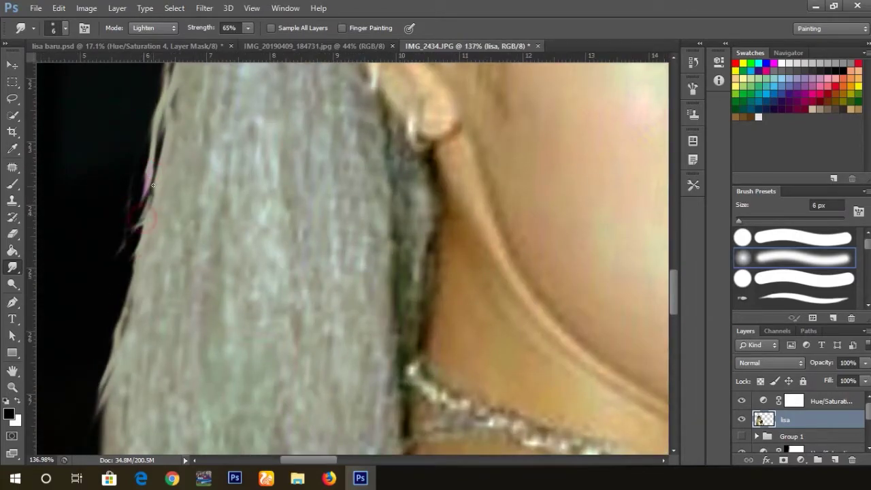
left_click_drag(146, 191, 116, 262)
scroll(105, 355, "down", 5)
scroll(106, 355, "up", 5)
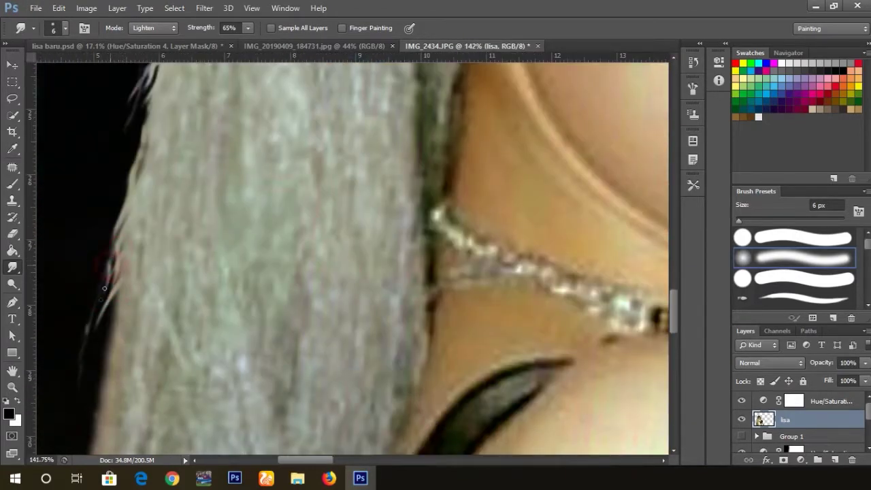
scroll(258, 204, "down", 3)
left_click_drag(262, 157, 228, 354)
scroll(235, 286, "down", 2)
mouse_move(245, 235)
left_mouse_down()
mouse_move(225, 320)
mouse_move(155, 418)
left_mouse_up()
scroll(235, 285, "down", 3)
scroll(182, 306, "up", 4)
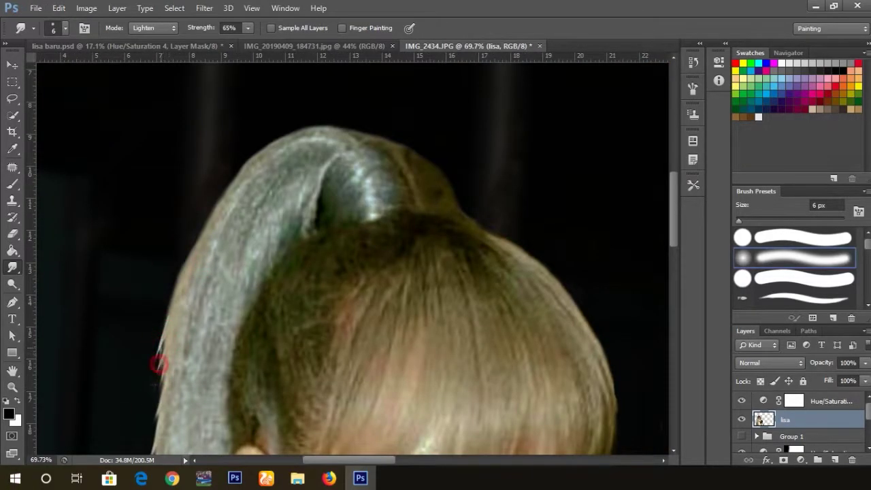
scroll(174, 327, "down", 4)
scroll(174, 325, "up", 2)
scroll(264, 333, "up", 1)
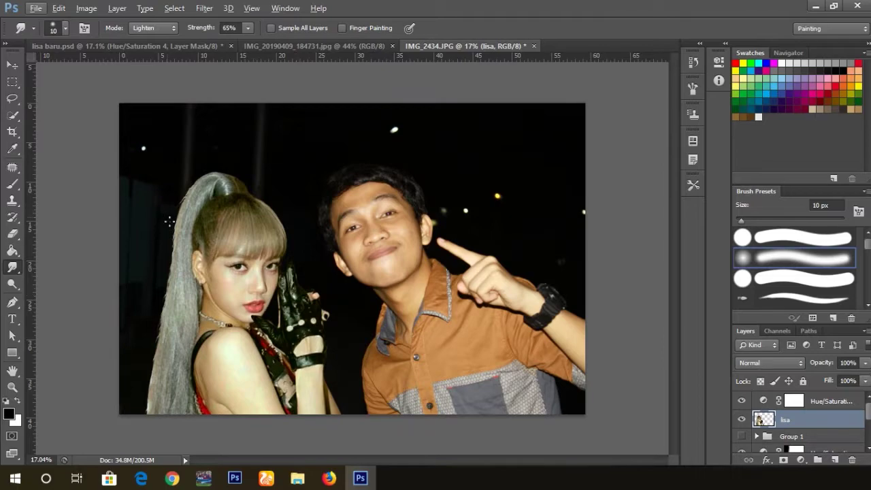
- Select the Move tool and bring the whole two-person composite back into view
scroll(245, 254, "up", 1)
scroll(245, 254, "down", 1)
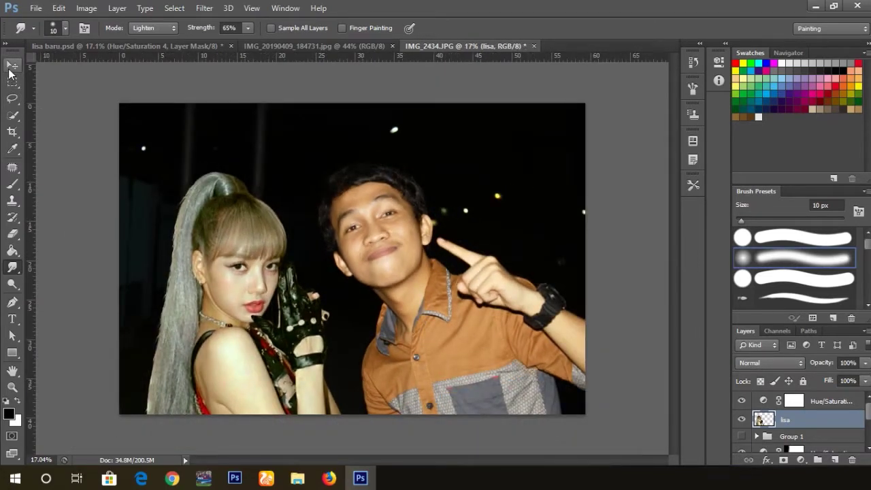
left_click(10, 67)
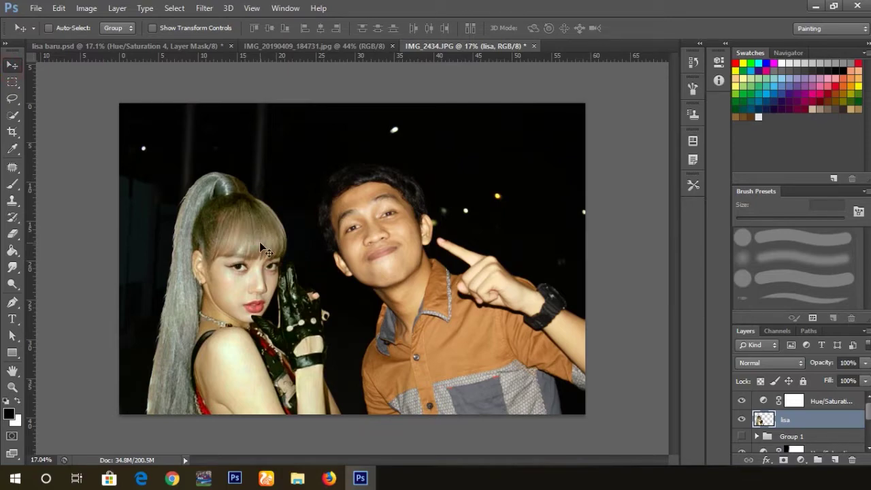
scroll(250, 252, "up", 1)
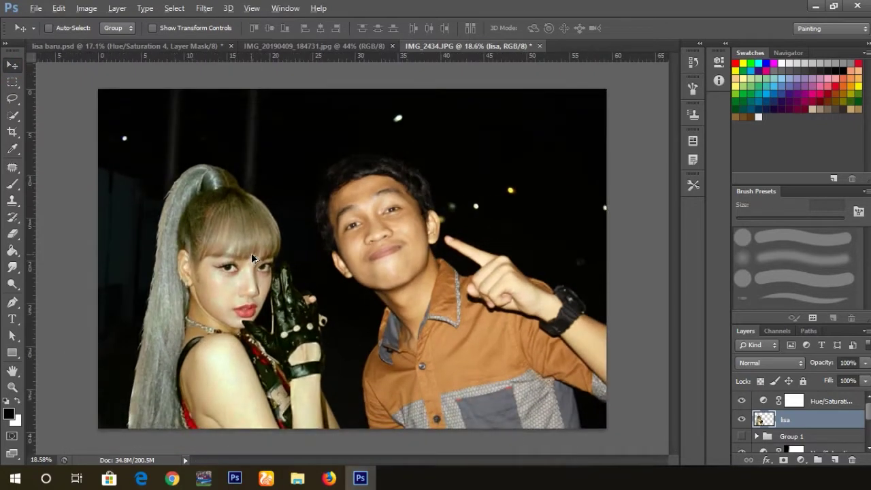
key("alt")
scroll(810, 421, "down", 1)
scroll(838, 424, "up", 1)
- Add a Pattern Fill layer at 100% scale above 'lisa' and set its opacity to 3%
left_click(805, 461)
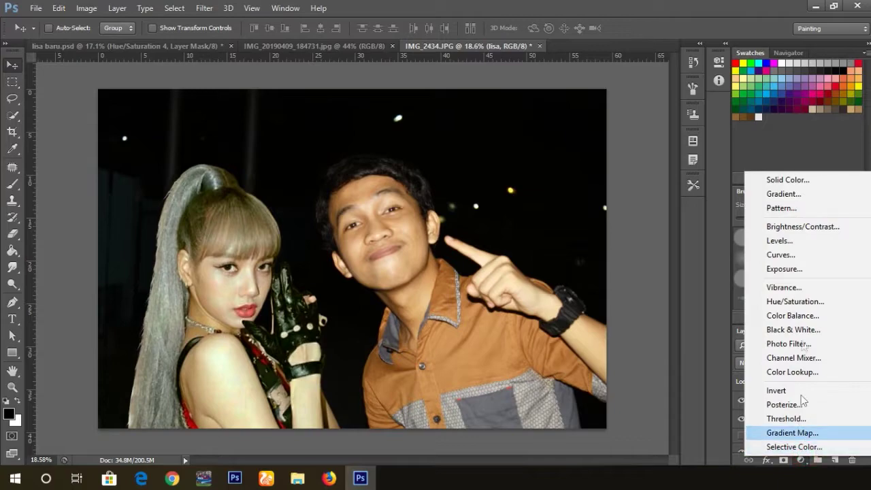
left_click(800, 208)
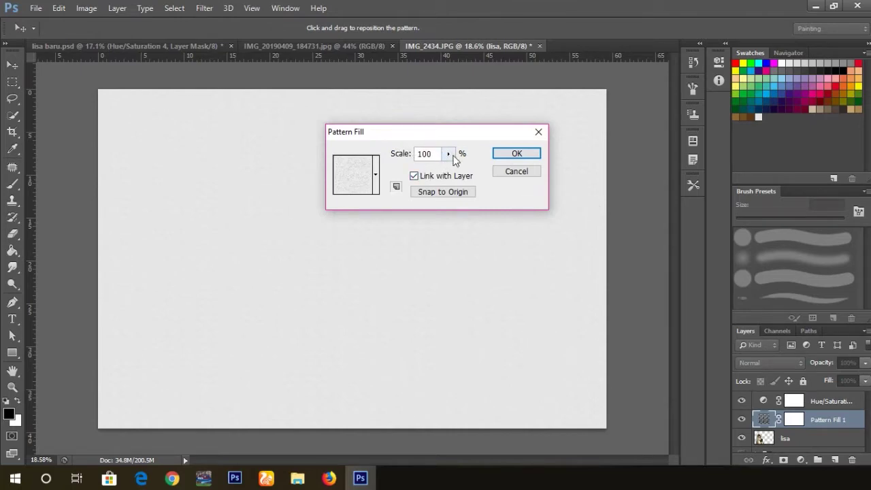
left_click(522, 154)
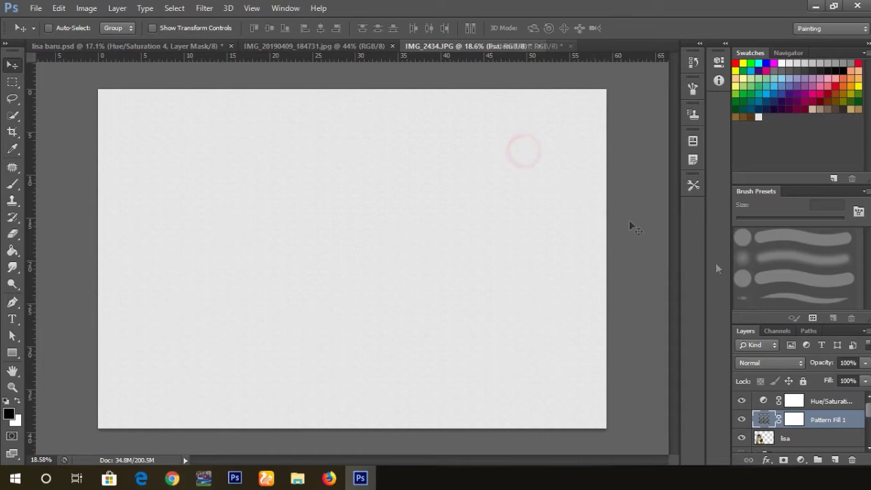
left_click(866, 365)
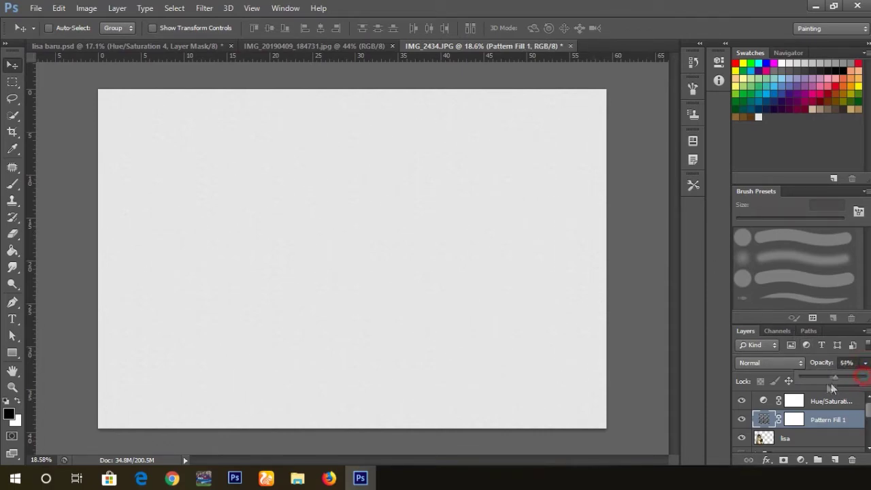
left_click_drag(831, 383, 804, 382)
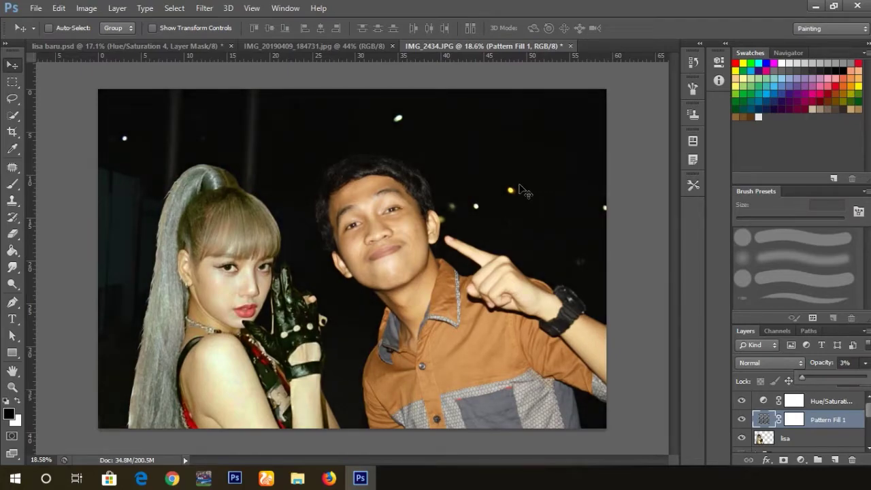
scroll(558, 198, "down", 2)
scroll(559, 197, "up", 3)
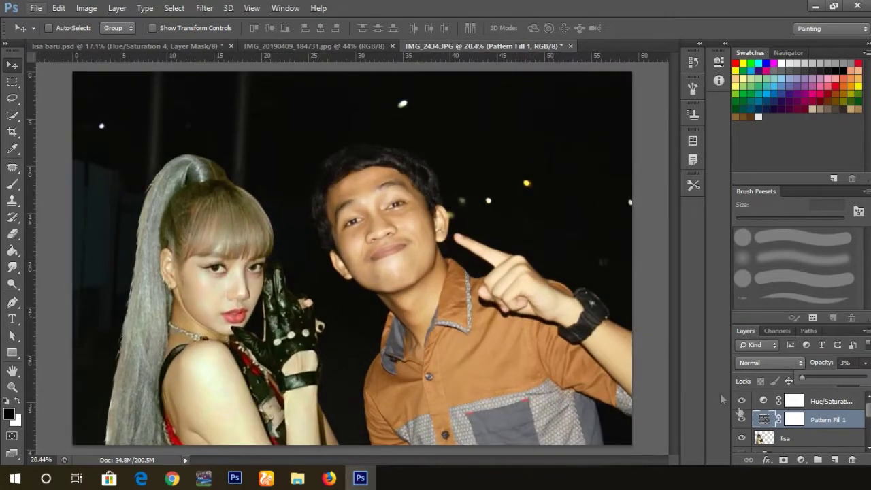
left_click(742, 419)
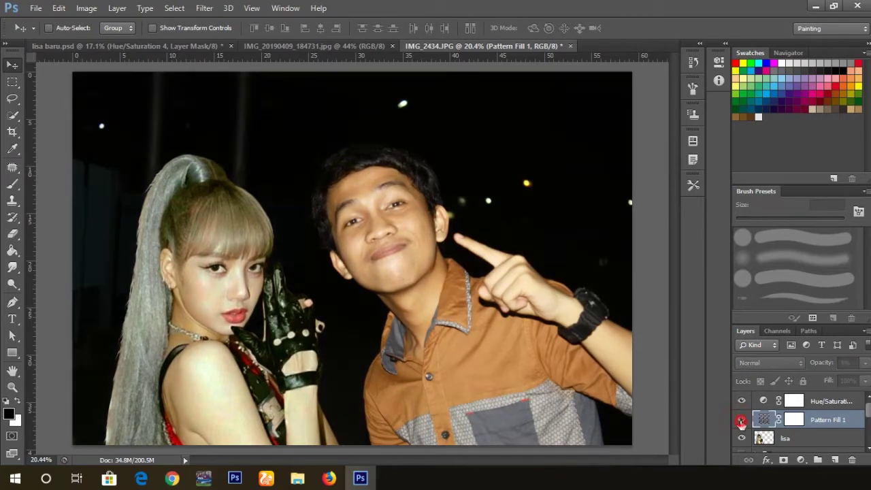
left_click(742, 420)
left_click(742, 420)
left_click(742, 419)
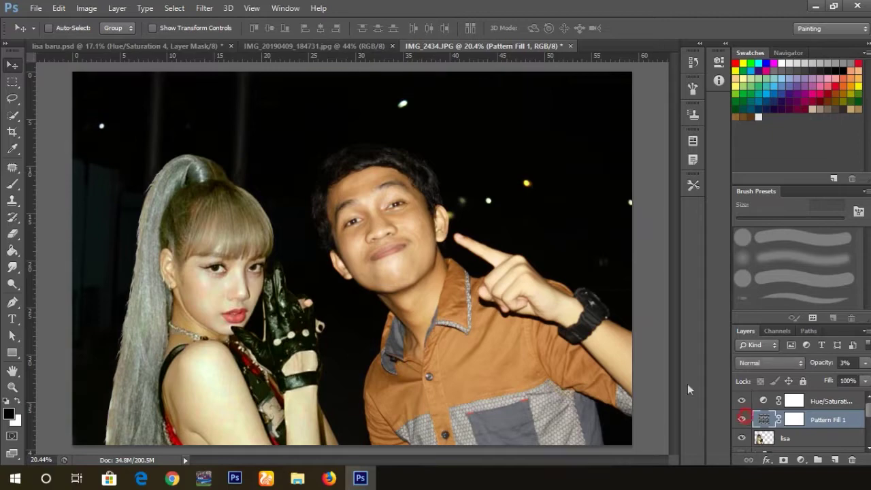
scroll(468, 258, "down", 1)
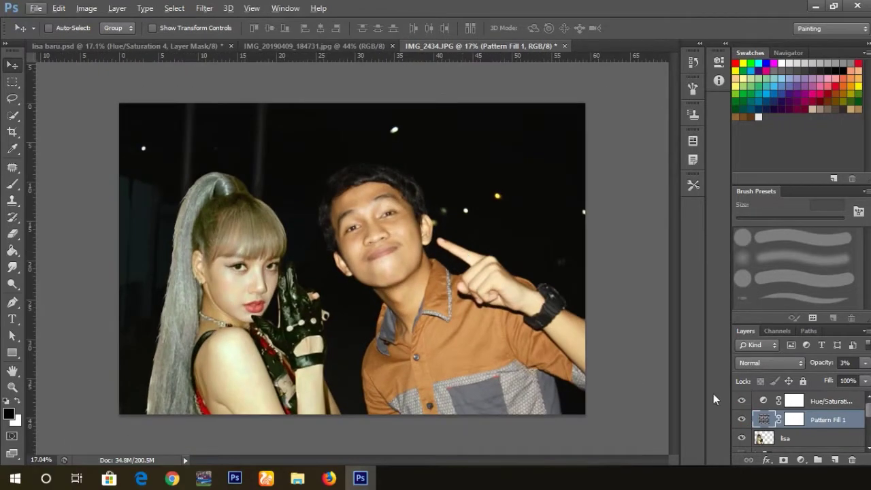
left_click(743, 419)
scroll(507, 237, "down", 1)
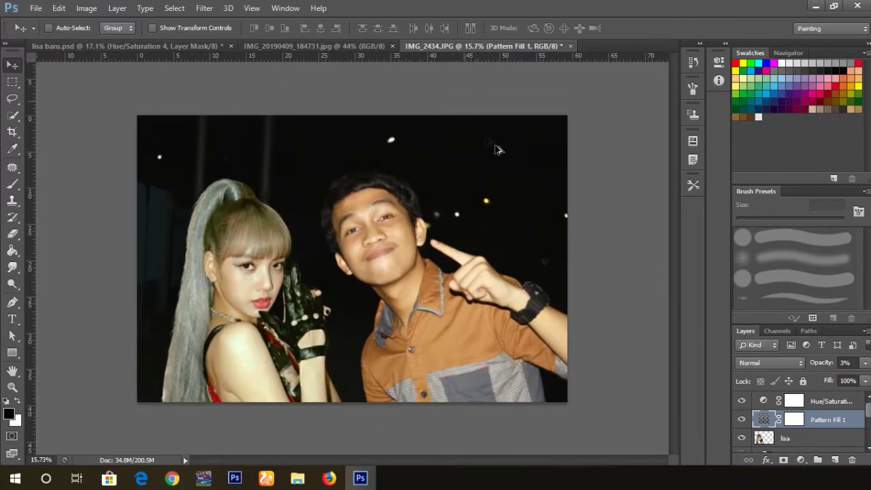
scroll(498, 148, "up", 2)
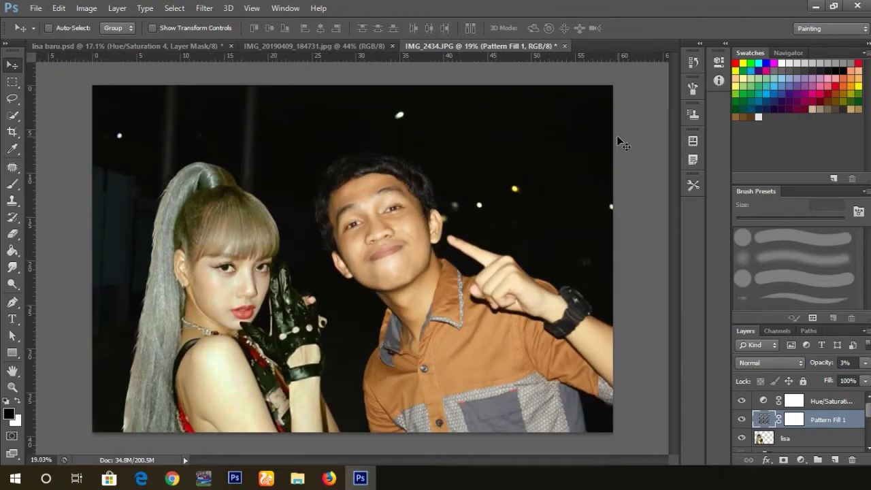